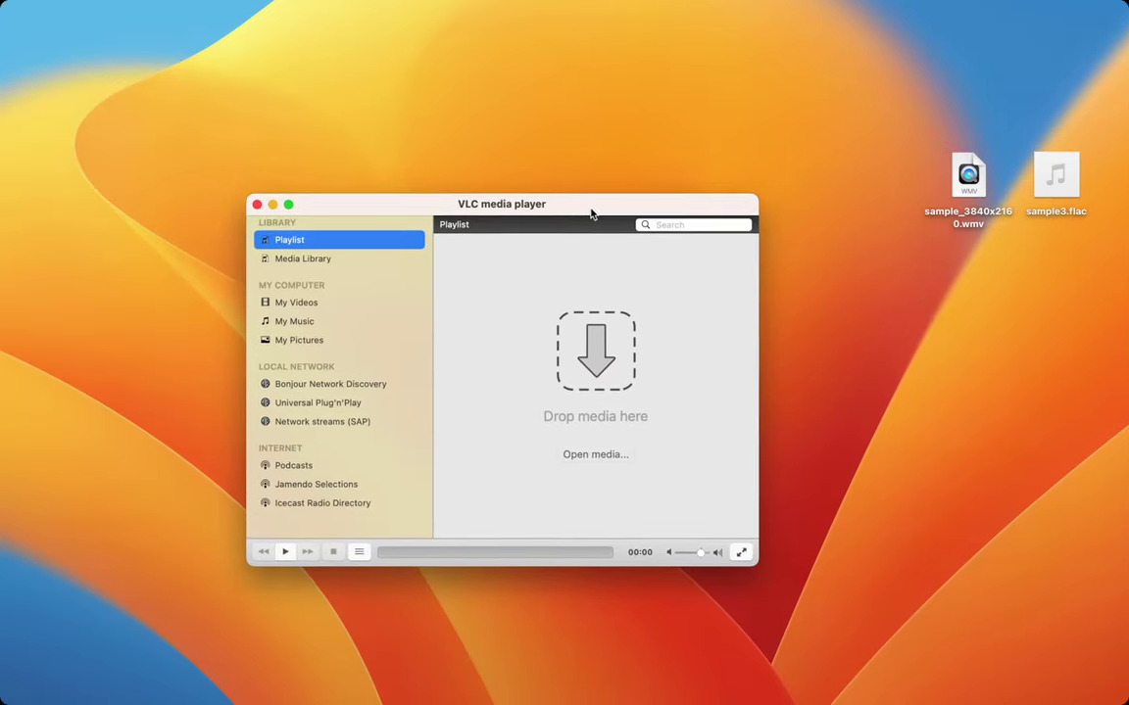
# Step: Check VLC's My Videos, My Music and empty Playlist, then see the WMV fail in QuickTime
pyautogui.click(303, 303)
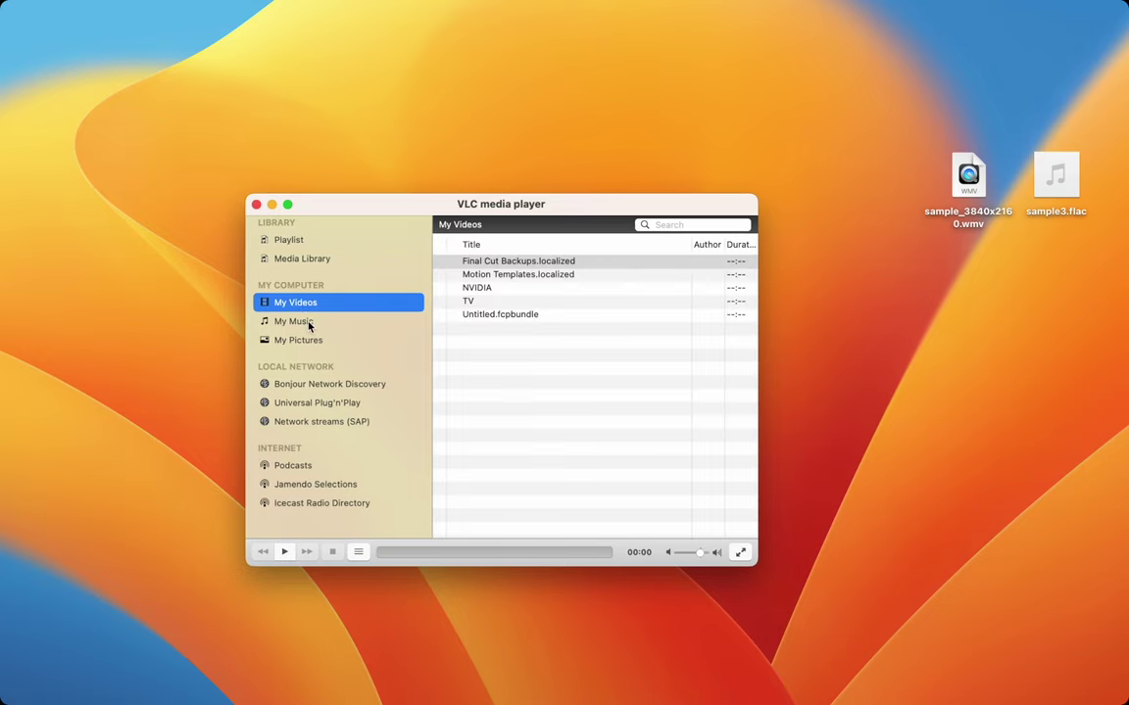
pyautogui.click(308, 327)
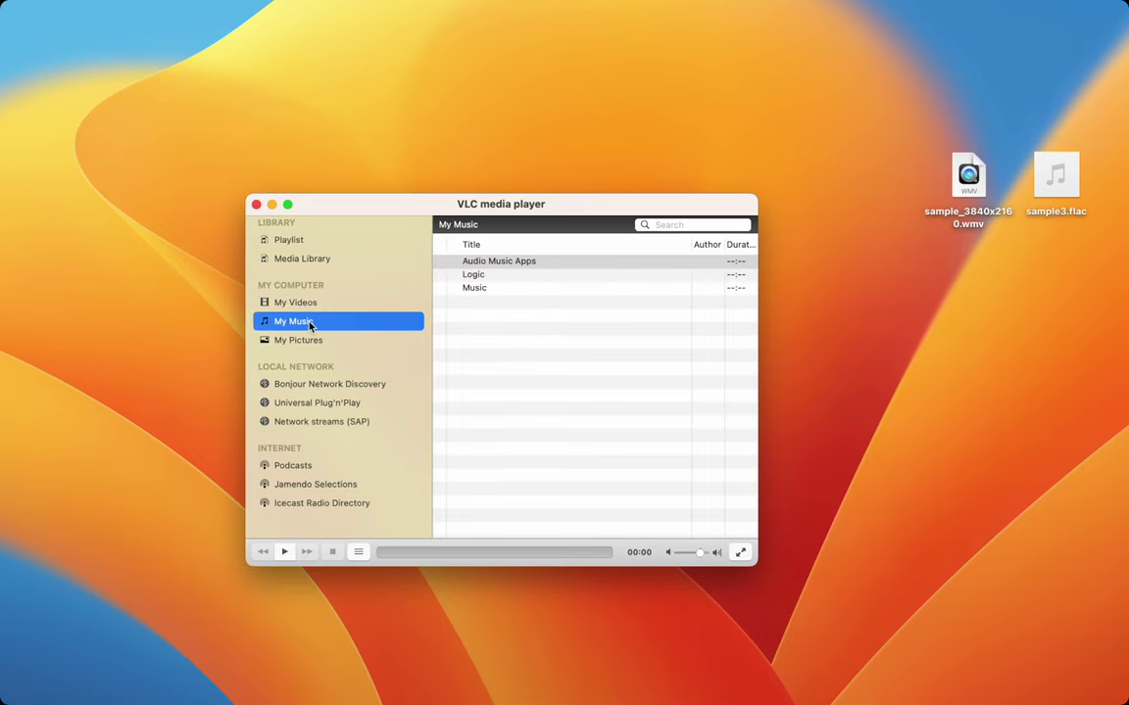
pyautogui.click(320, 242)
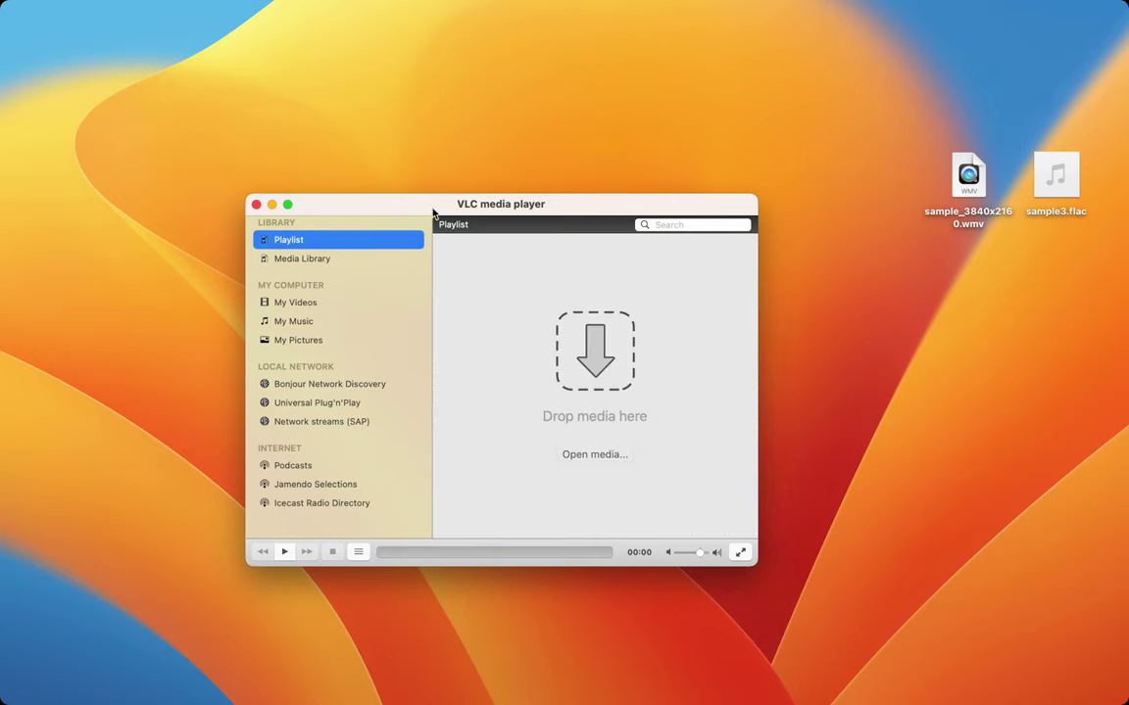
pyautogui.doubleClick(964, 228)
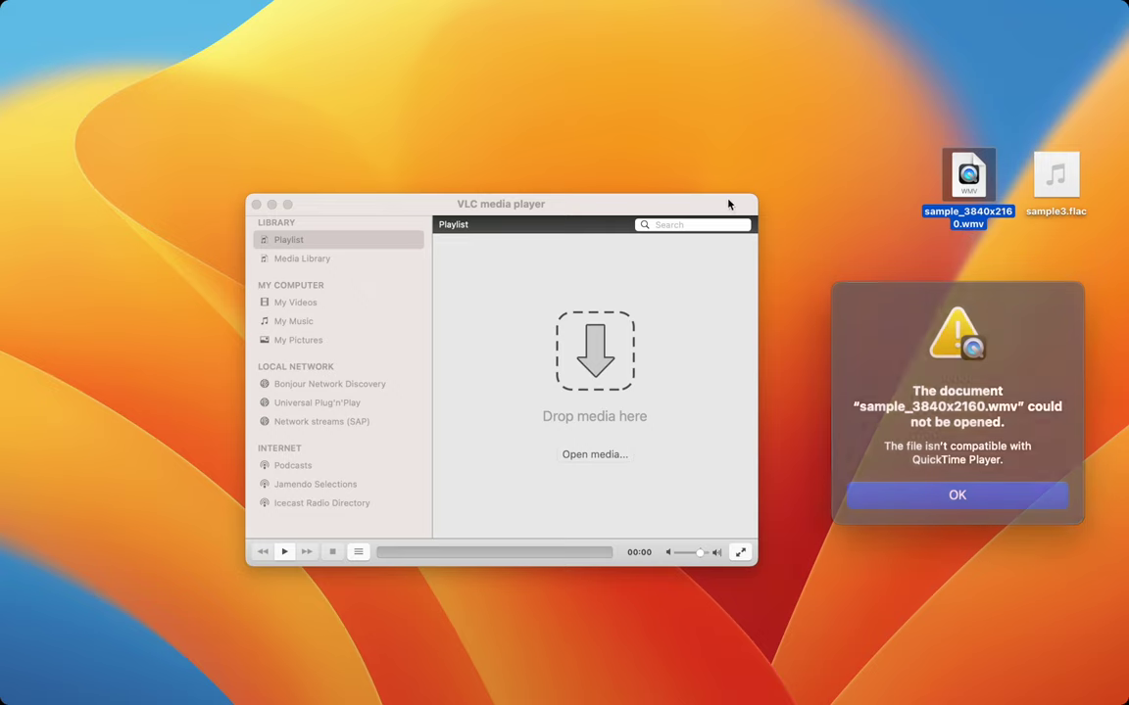
pyautogui.press('Return')
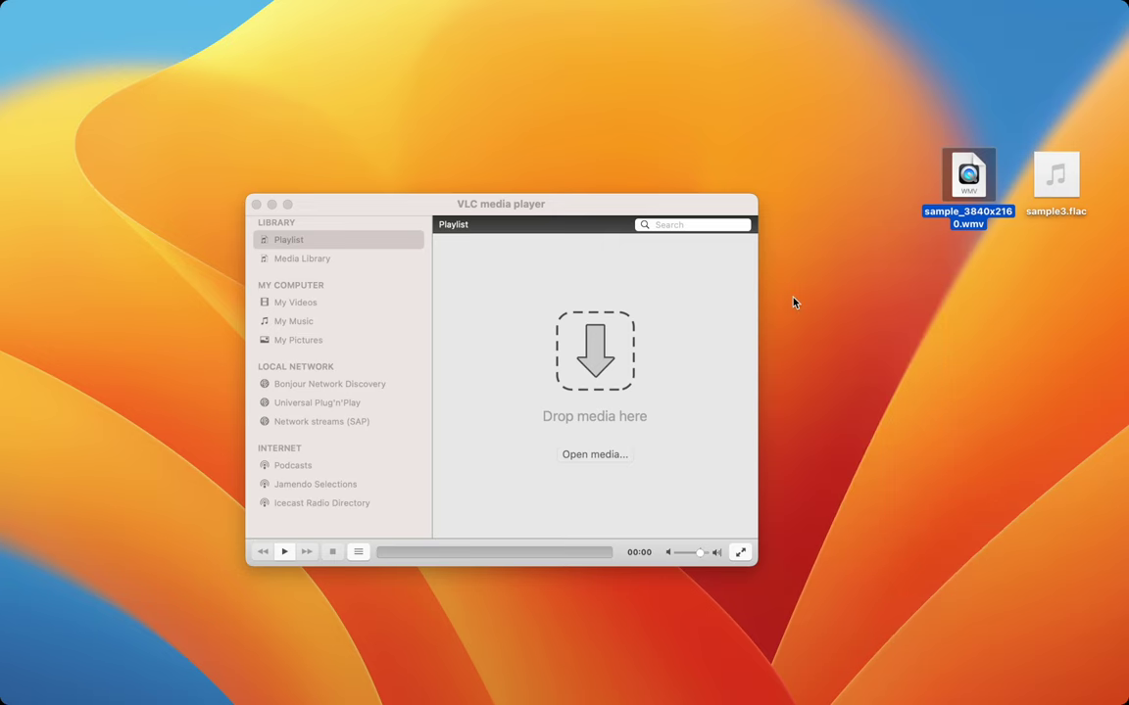
# Step: Play the WMV sample by dropping it on VLC's Playlist, then Quick Look the file
pyautogui.moveTo(968, 177); pyautogui.dragTo(657, 343)
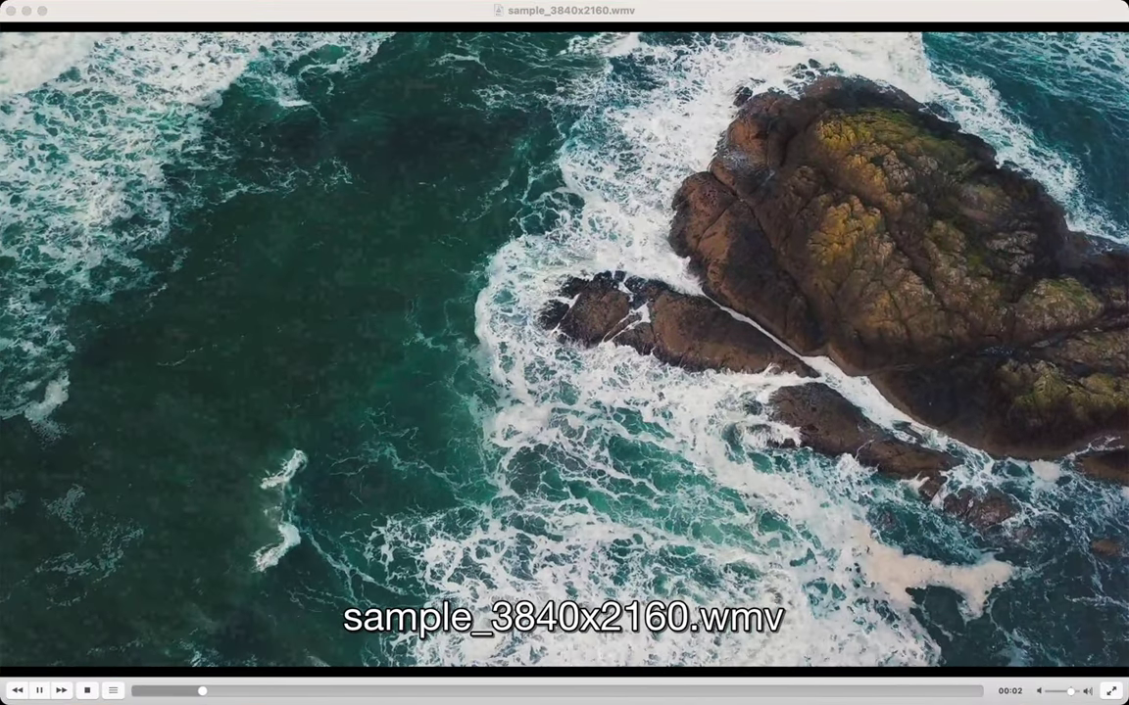
pyautogui.press('space')
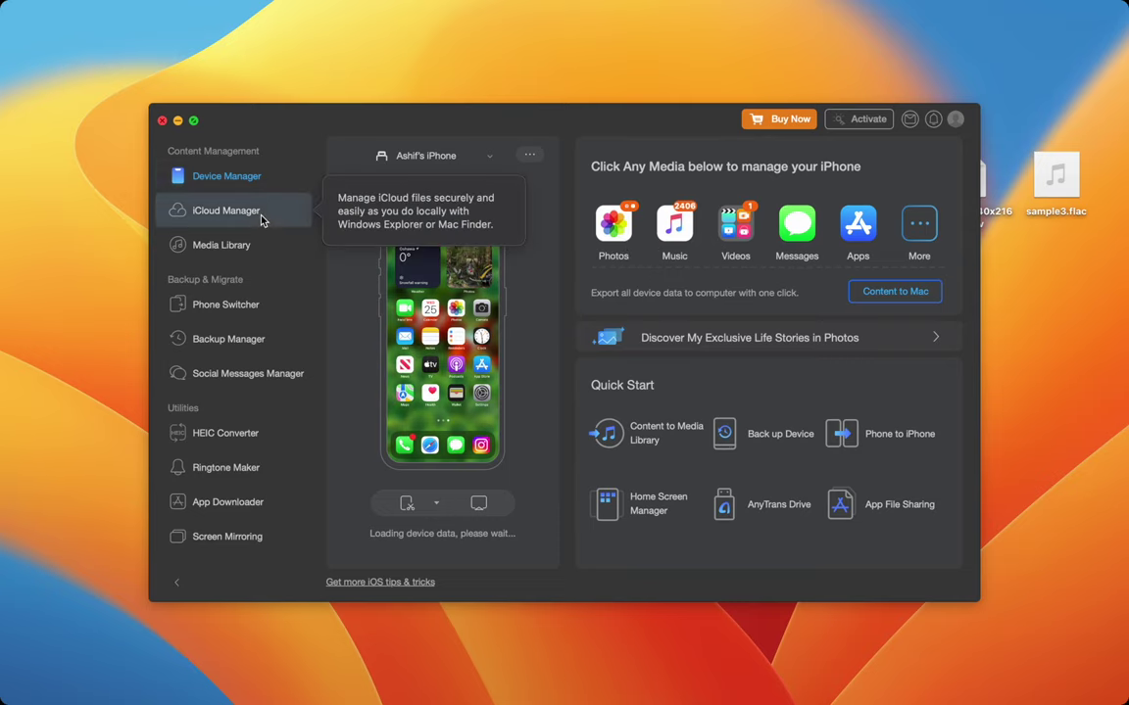
pyautogui.click(256, 214)
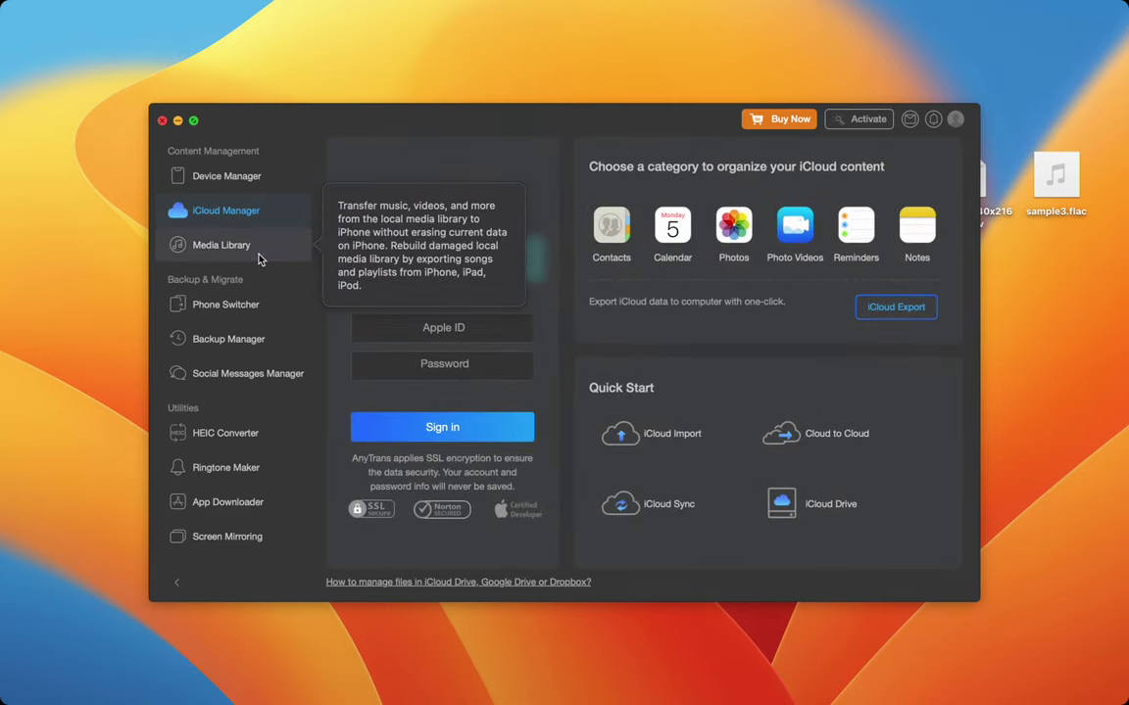
pyautogui.click(258, 253)
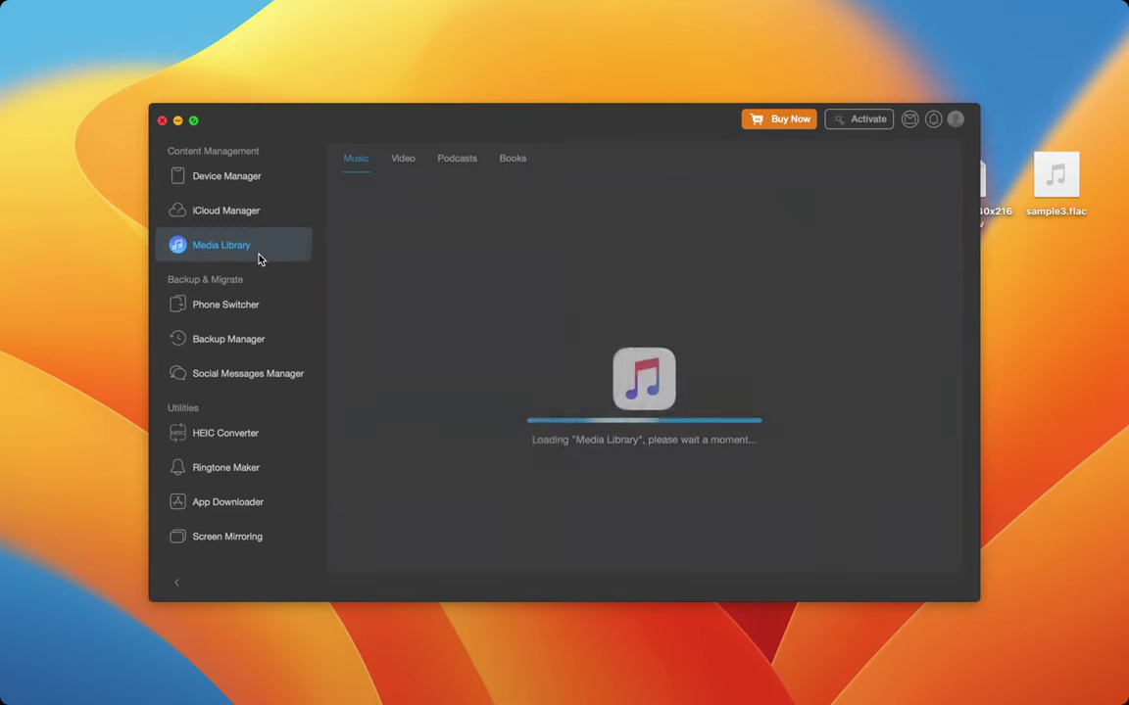
pyautogui.click(270, 188)
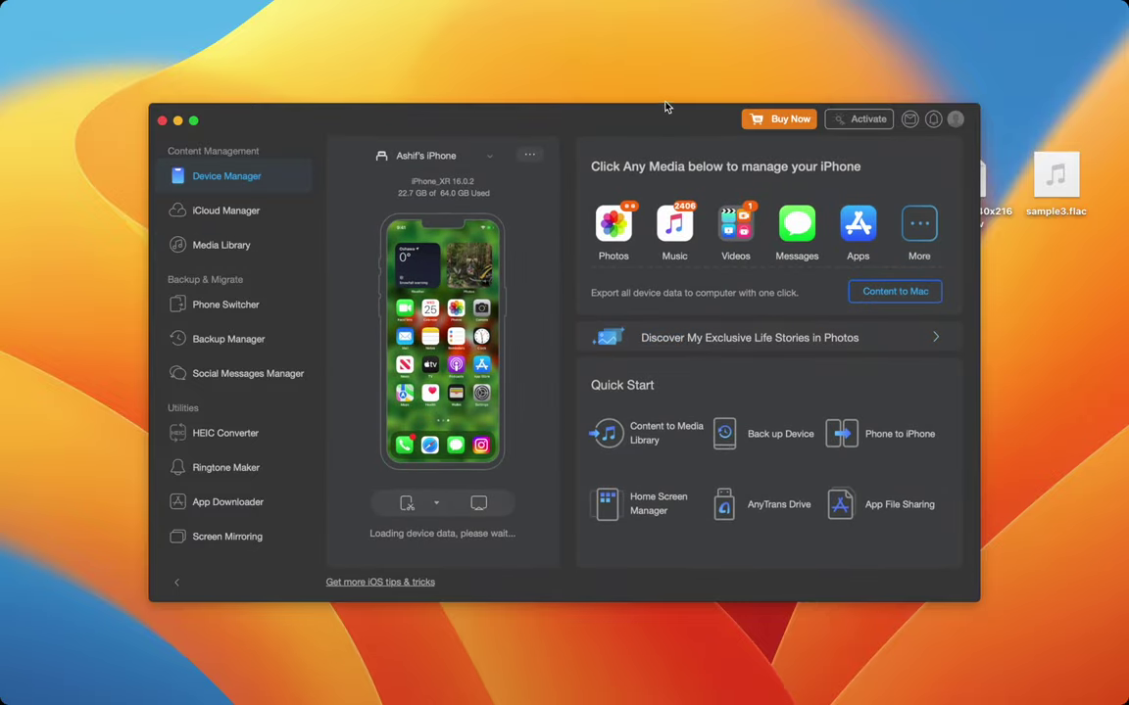
pyautogui.moveTo(665, 106); pyautogui.dragTo(545, 104)
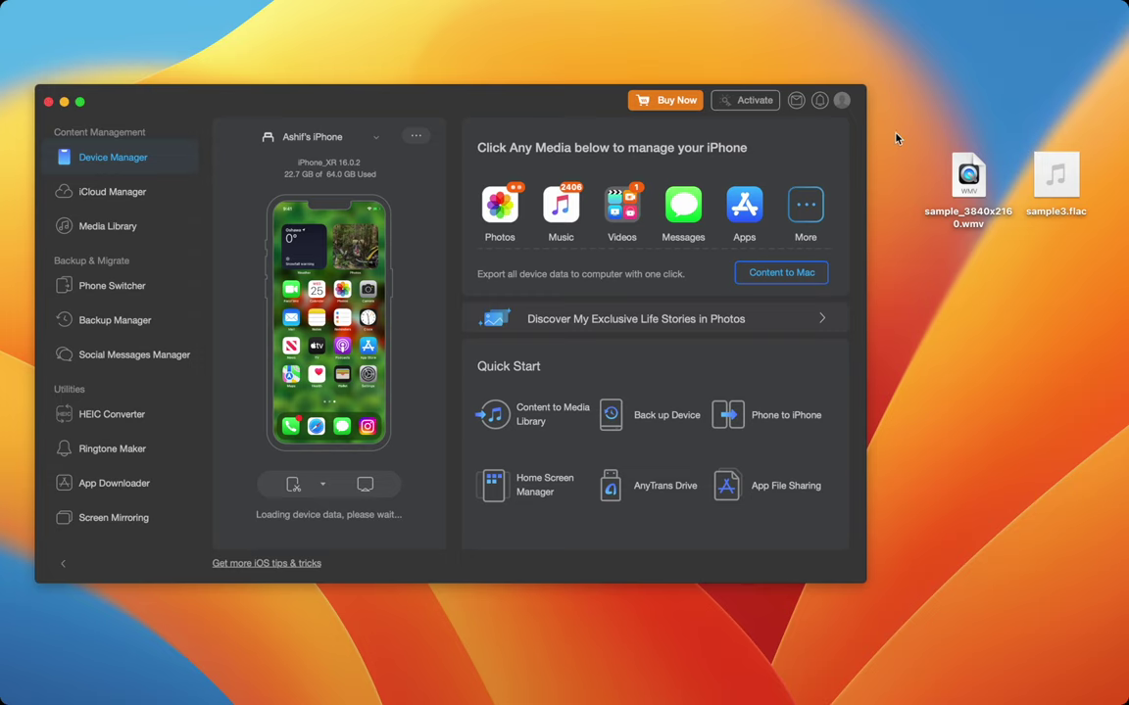
pyautogui.moveTo(911, 121); pyautogui.dragTo(1119, 240)
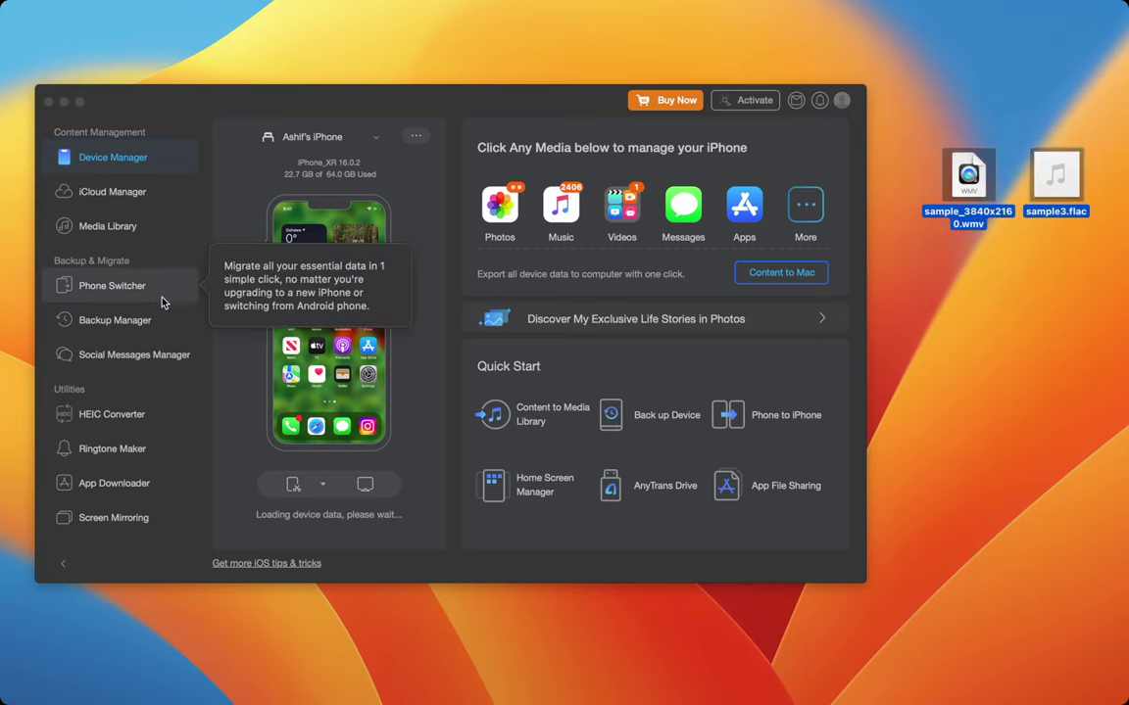
pyautogui.click(154, 294)
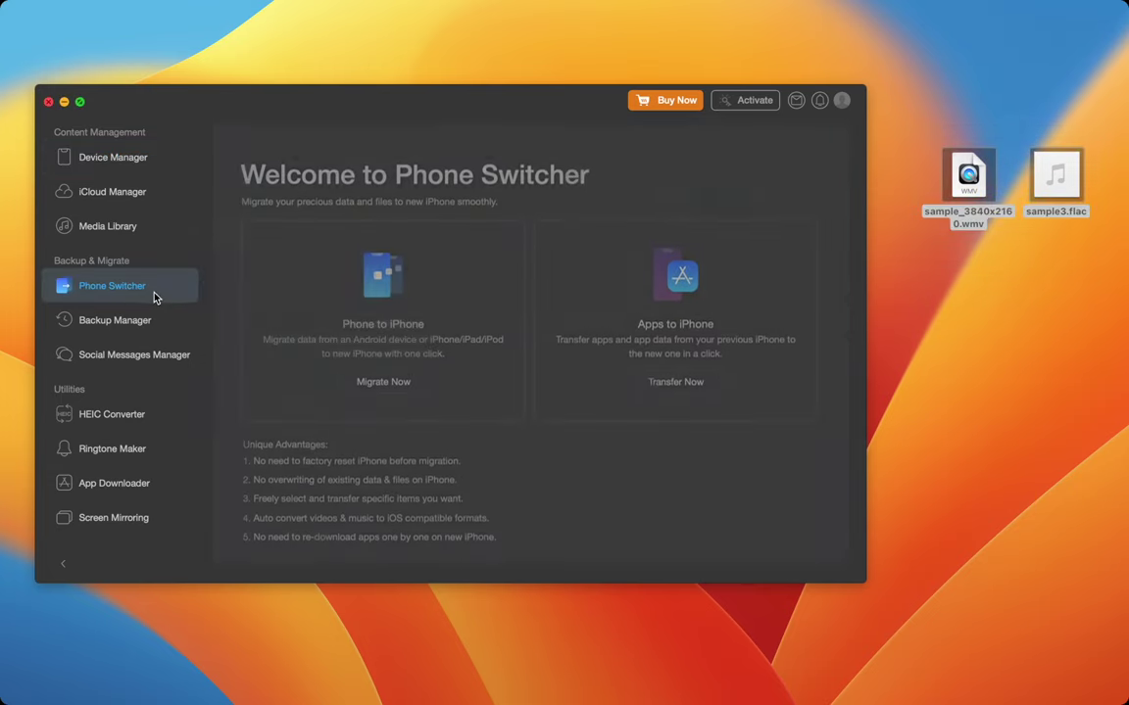
pyautogui.click(154, 323)
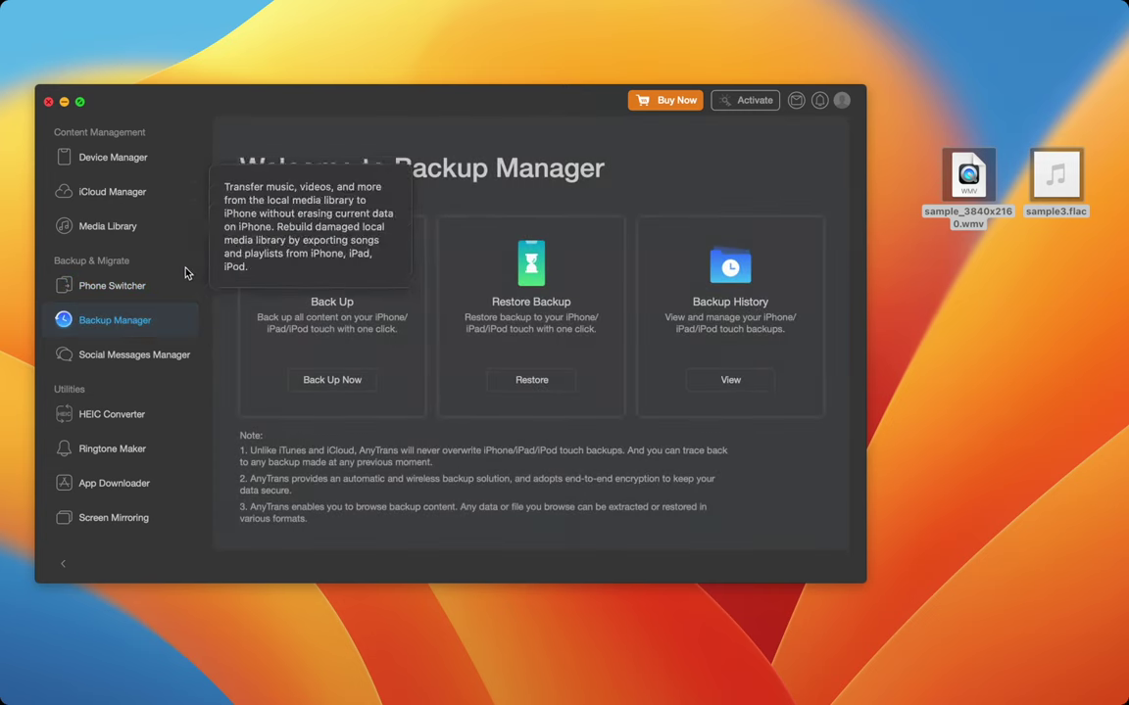
pyautogui.click(132, 443)
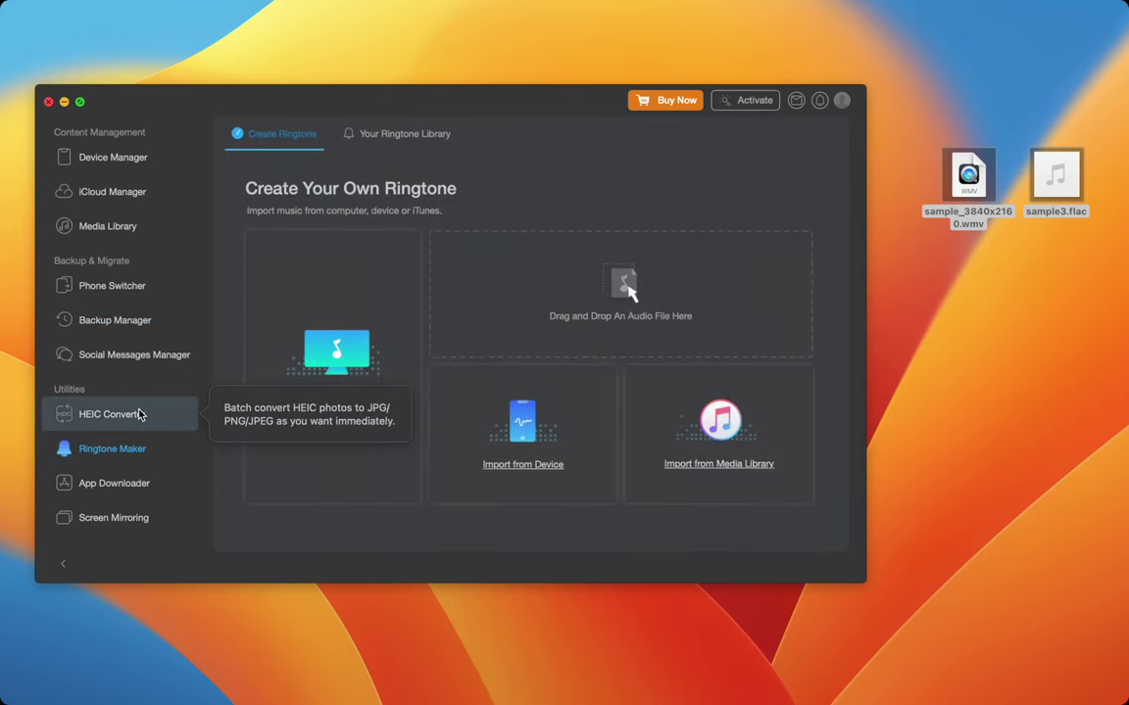
pyautogui.click(141, 415)
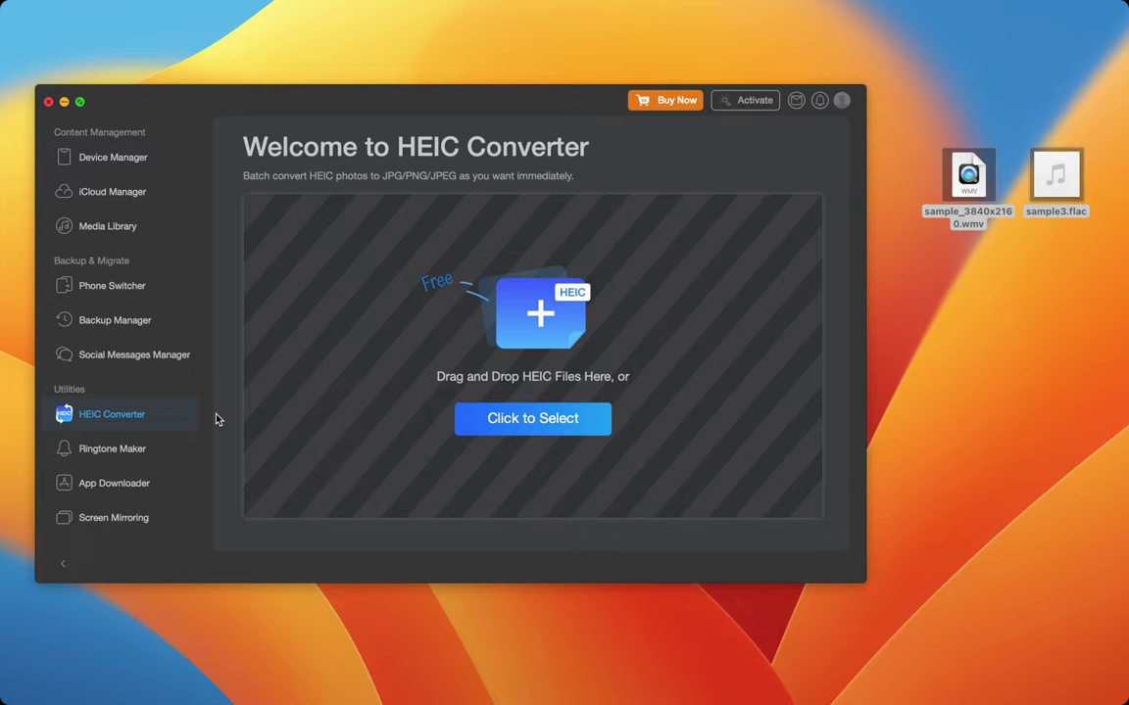
pyautogui.click(157, 161)
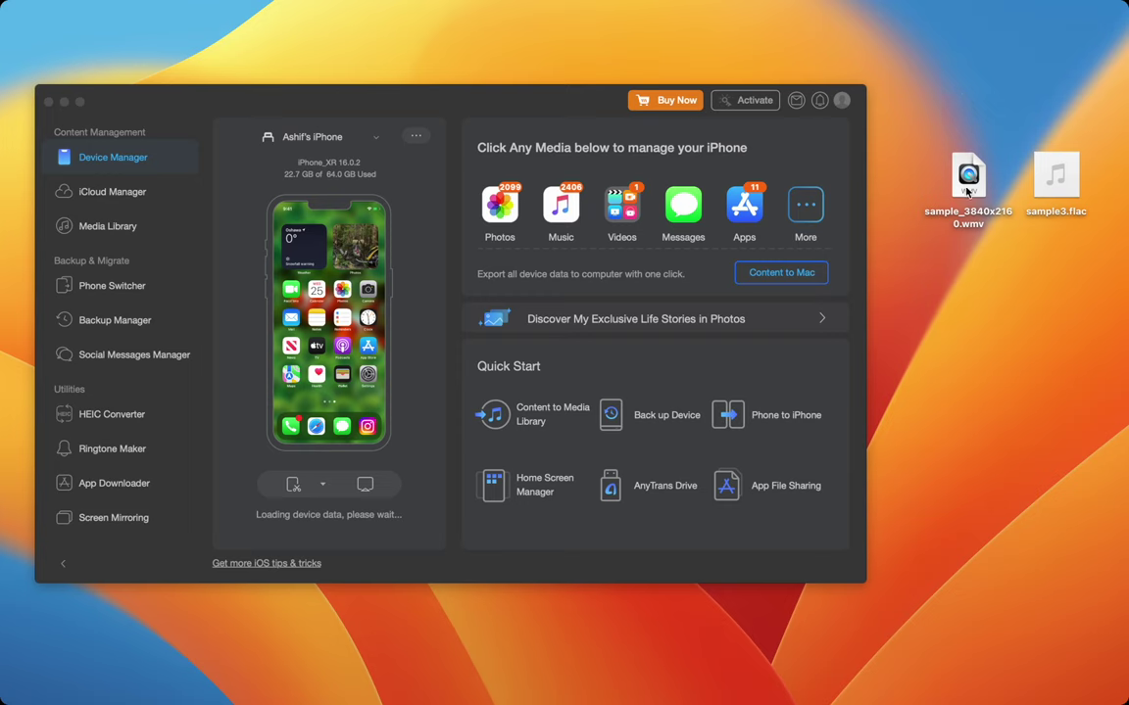
# Step: Send the WMV video to the iPhone and convert sample1.heic to JPG with the HEIC Converter
pyautogui.moveTo(968, 176)
pyautogui.mouseDown()
pyautogui.moveTo(561, 201)
pyautogui.moveTo(373, 273)
pyautogui.mouseUp()
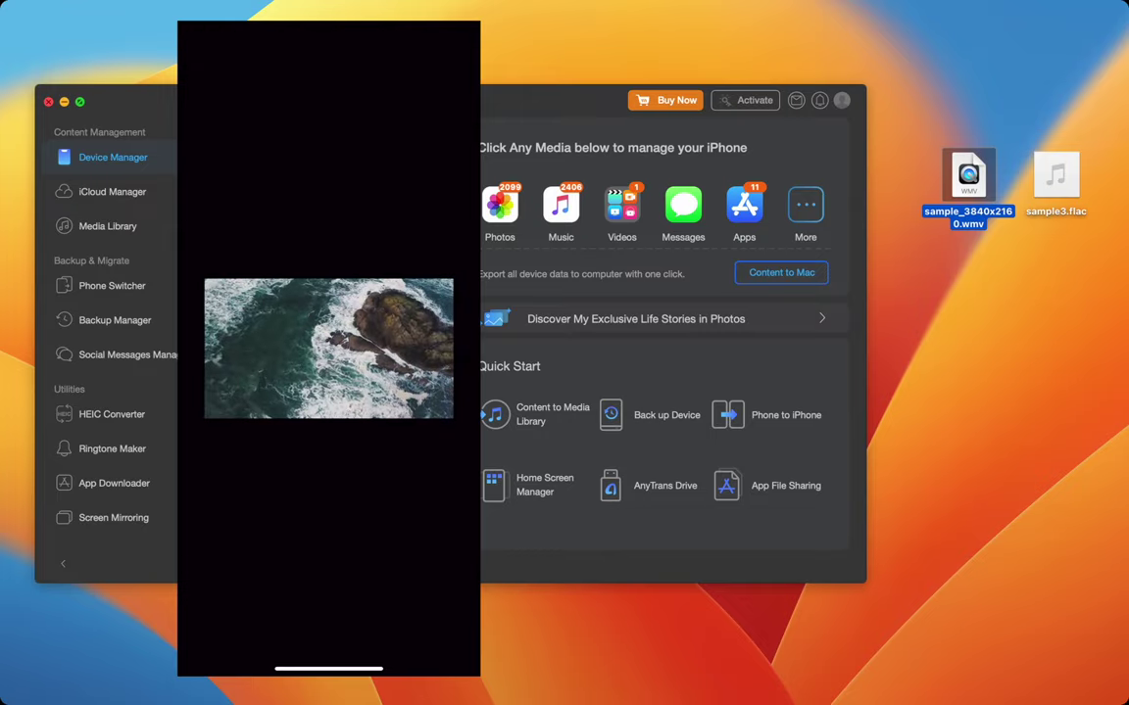
pyautogui.click(138, 413)
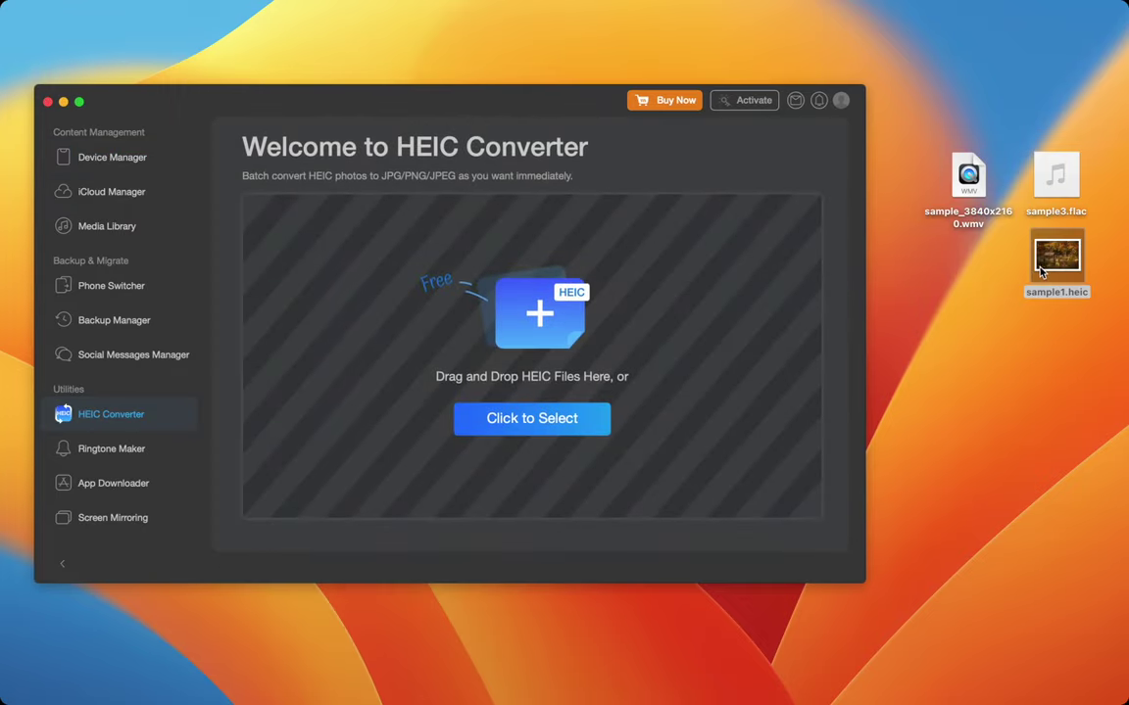
pyautogui.moveTo(1046, 272); pyautogui.dragTo(668, 355)
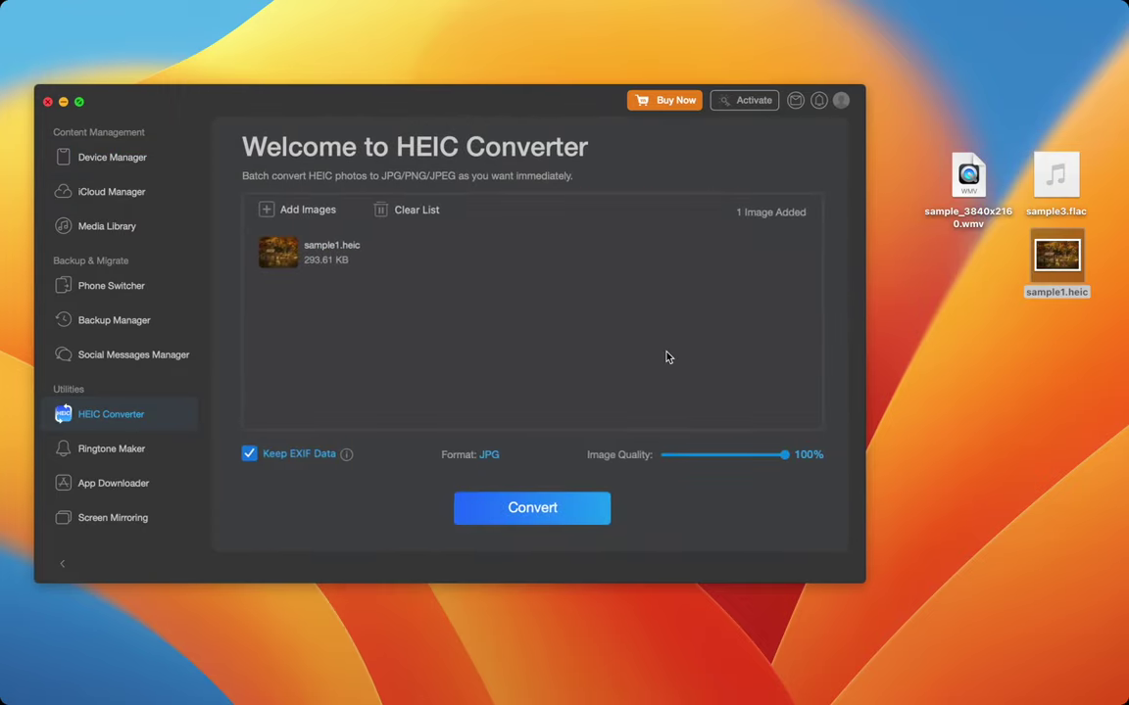
pyautogui.click(552, 508)
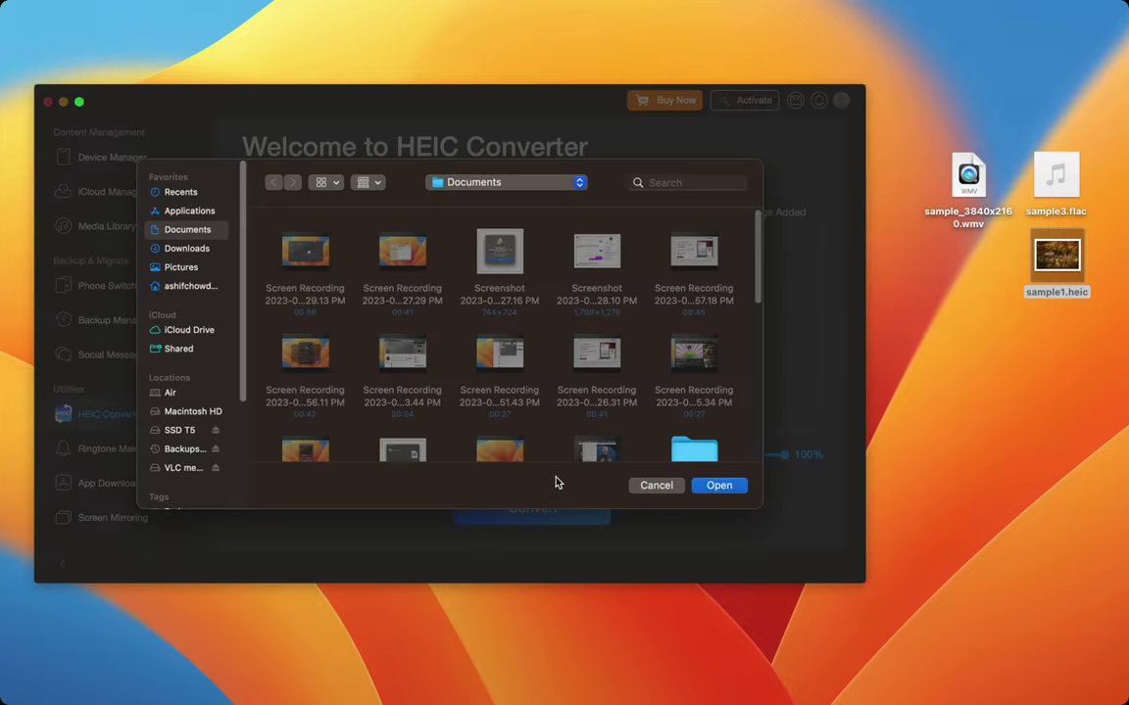
pyautogui.click(704, 489)
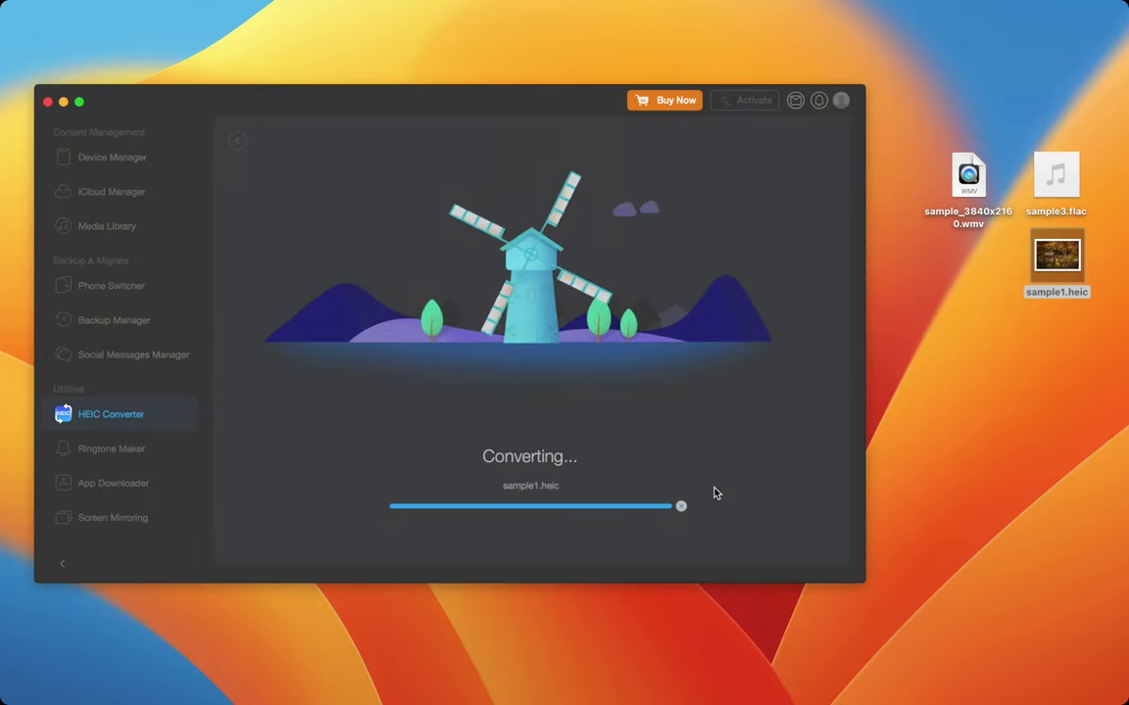
# Step: View the converted sample1.jpg in Preview, then close Preview and the folder window
pyautogui.click(470, 480)
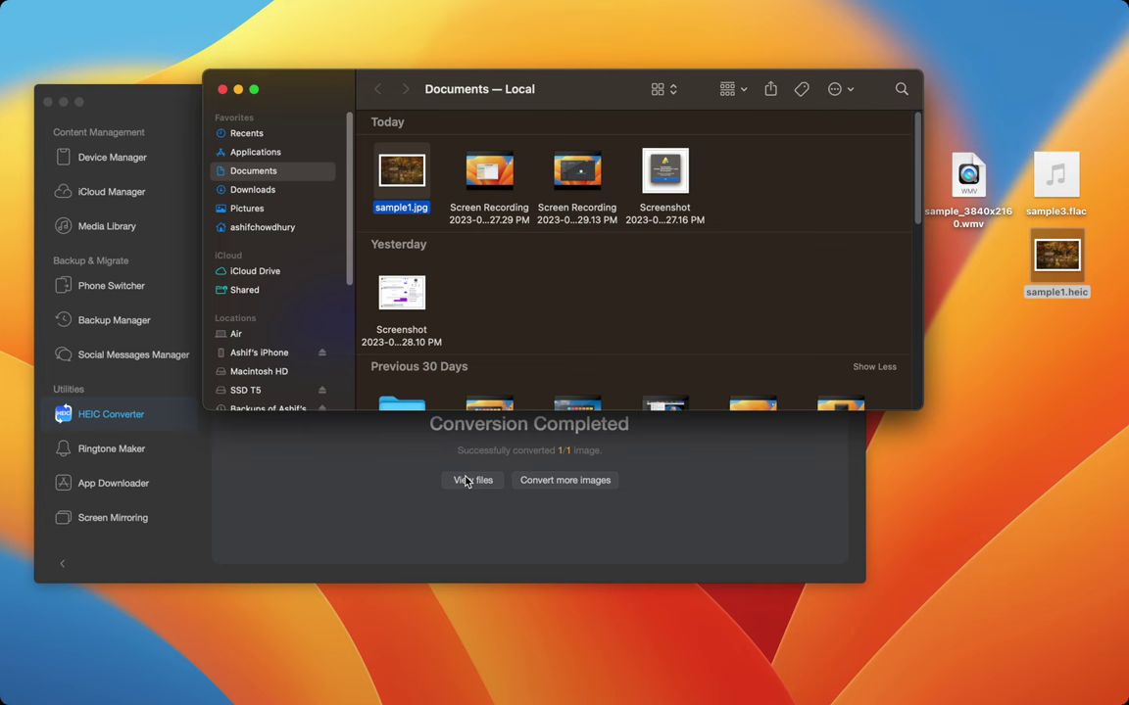
pyautogui.doubleClick(411, 185)
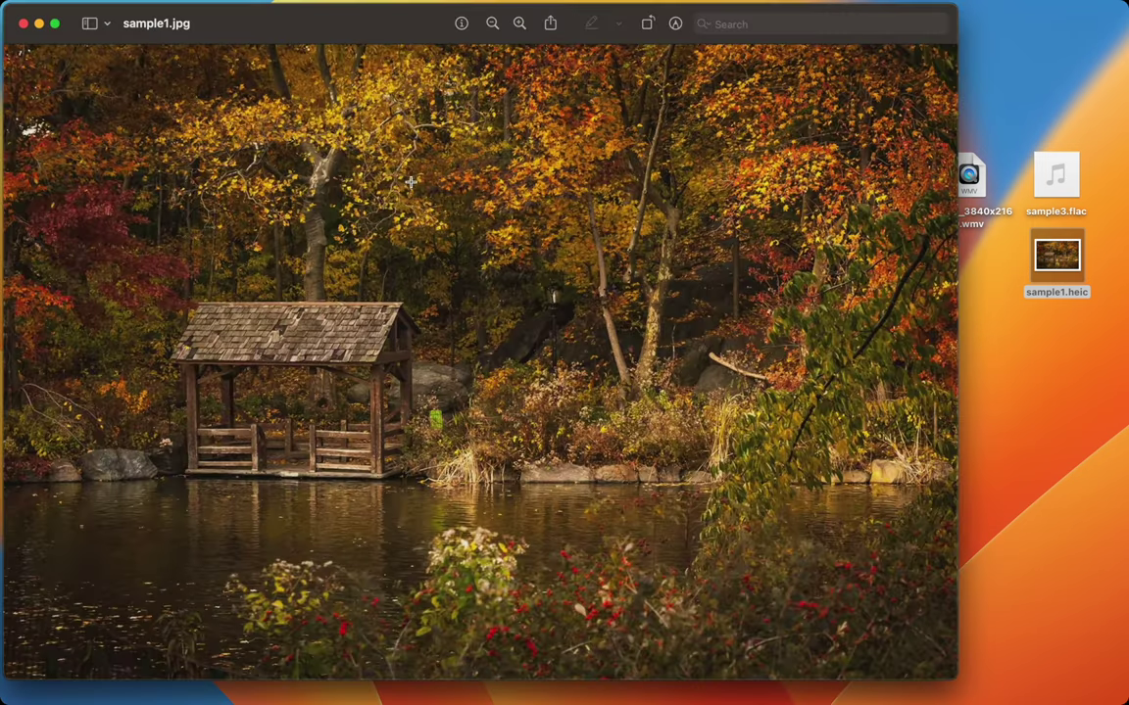
pyautogui.press('super+w')
pyautogui.press('super+w')
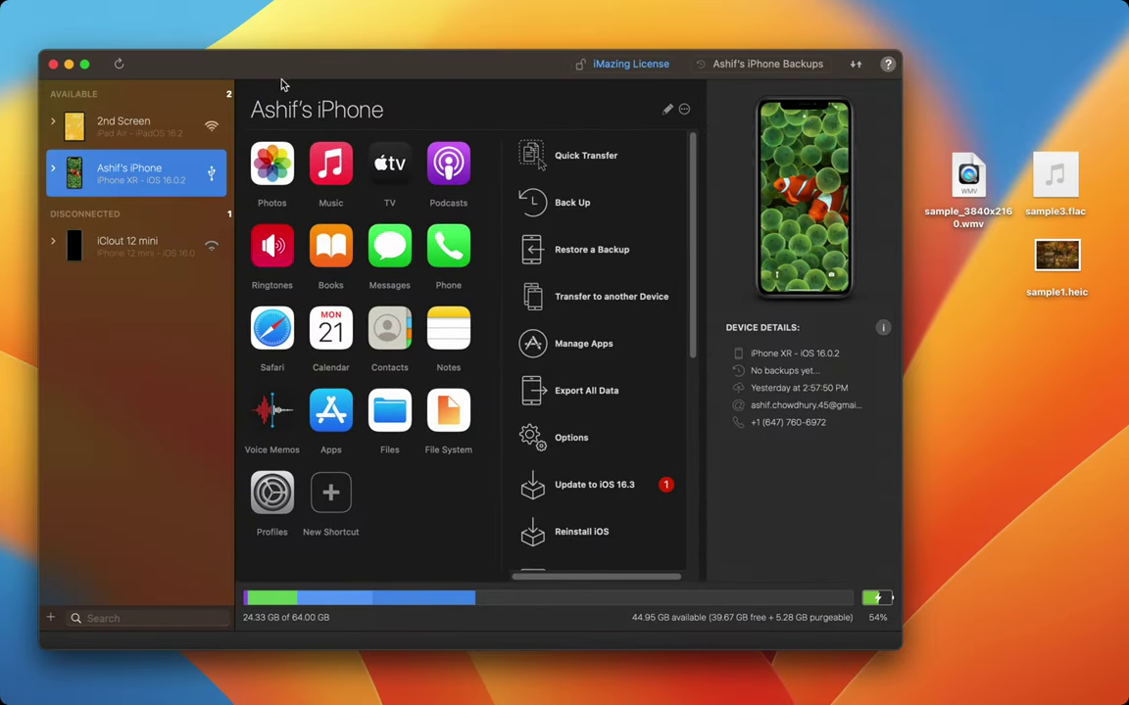
pyautogui.click(142, 131)
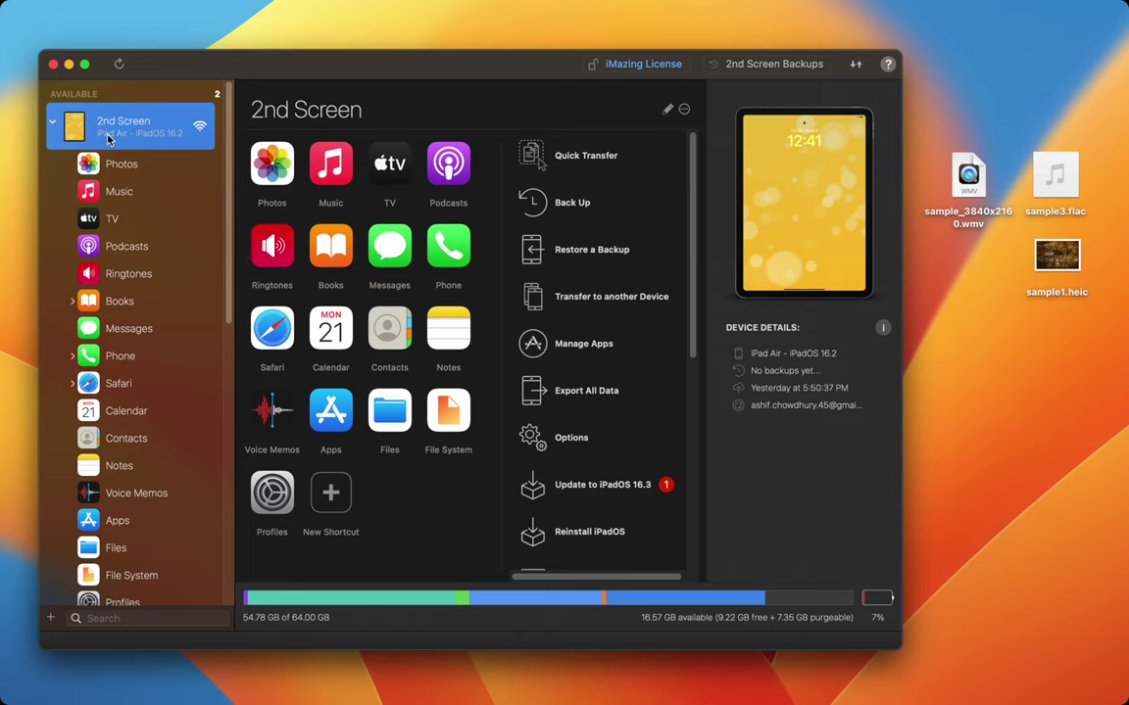
pyautogui.click(57, 122)
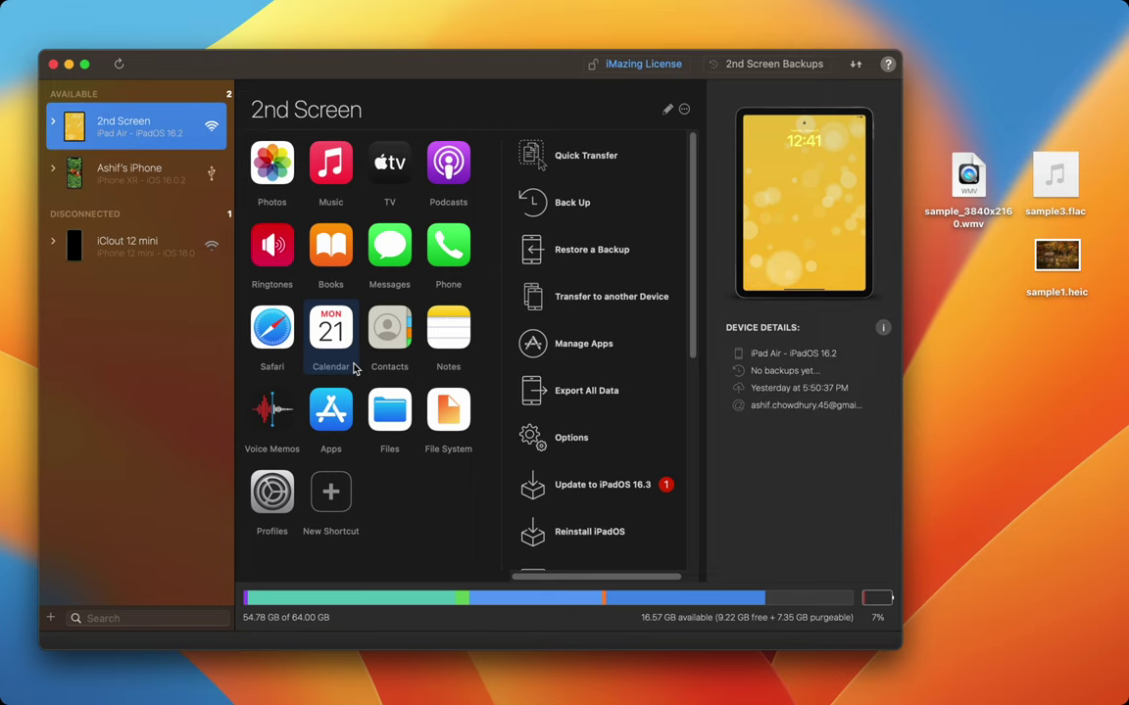
pyautogui.click(330, 167)
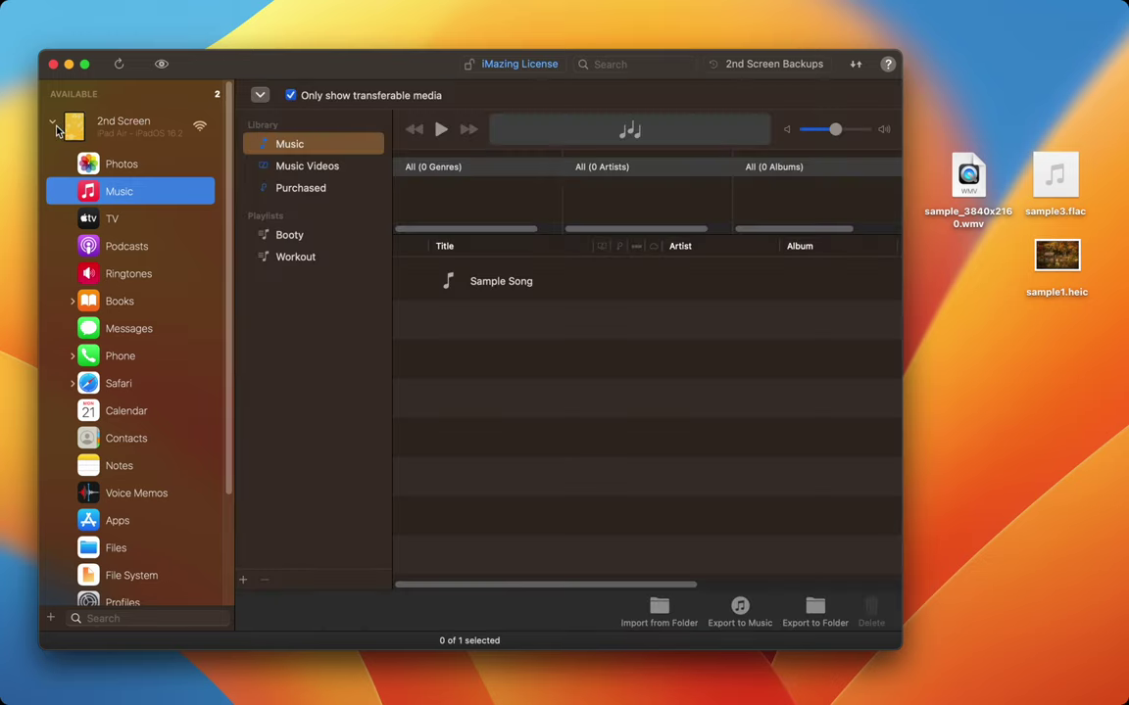
pyautogui.click(56, 128)
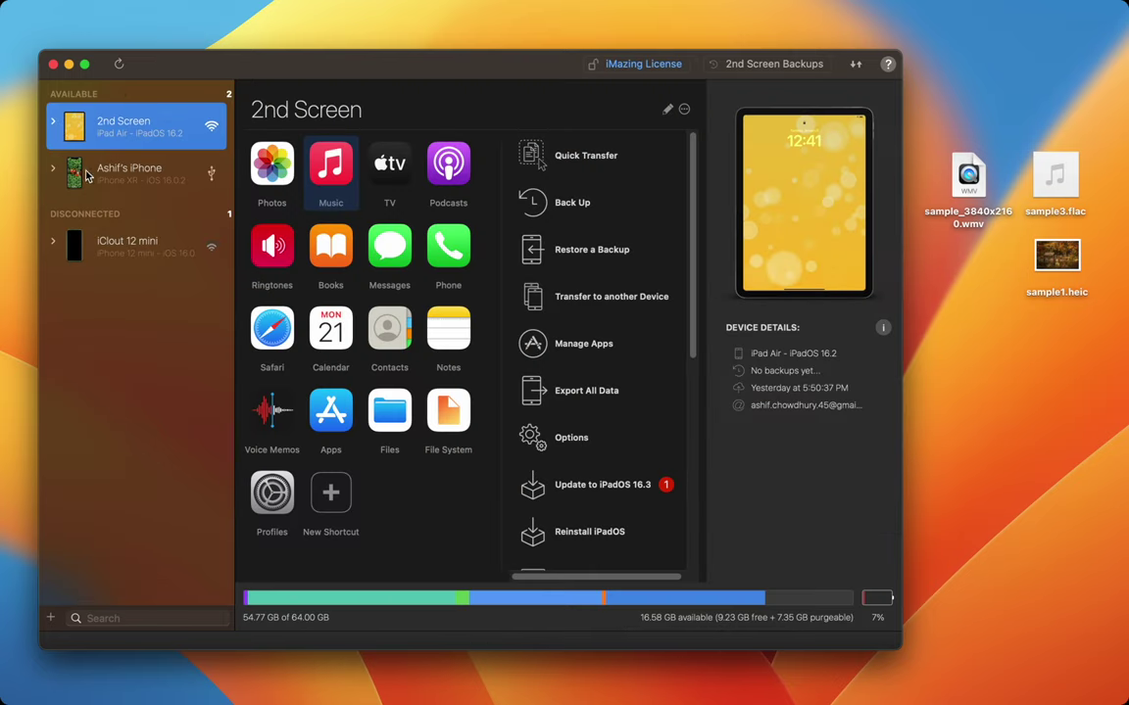
pyautogui.click(123, 191)
pyautogui.click(330, 168)
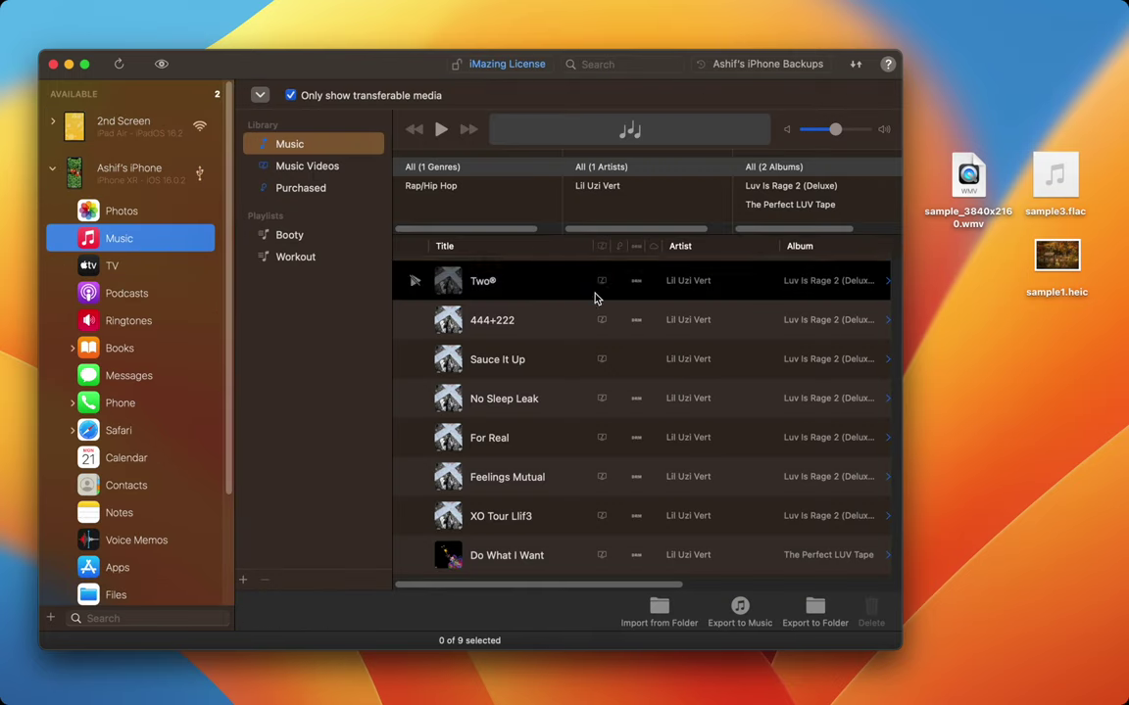
pyautogui.click(52, 169)
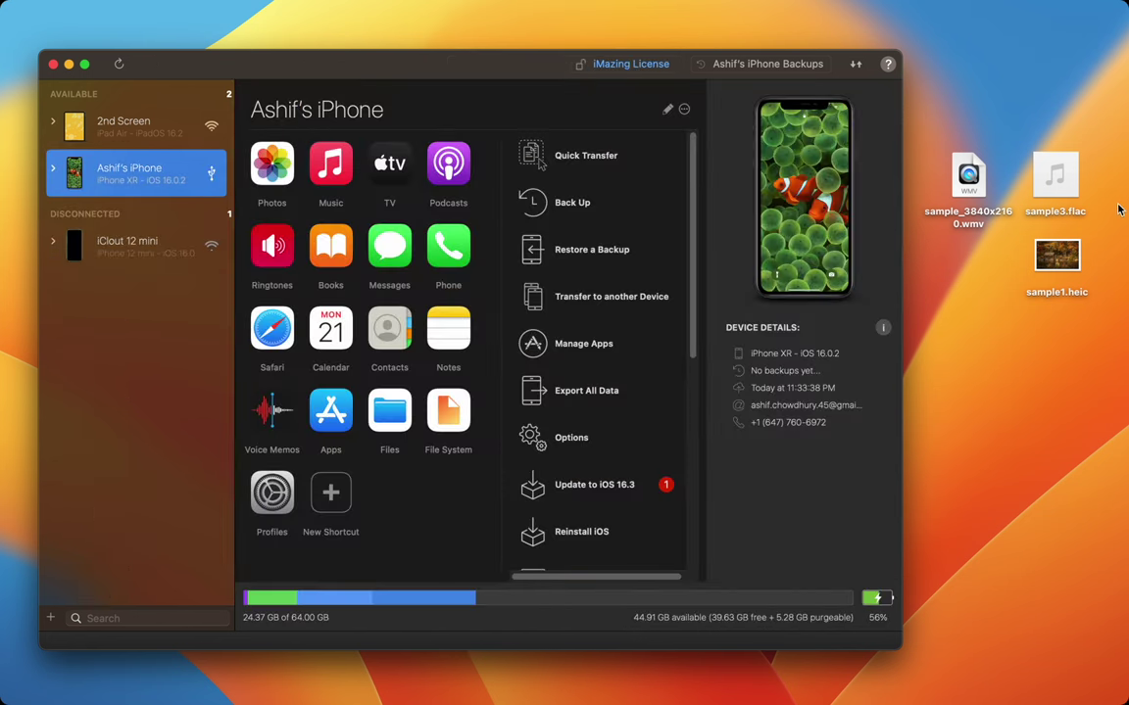
# Step: Copy sample3.flac to the iPhone's Music through iMazing
pyautogui.click(1070, 165)
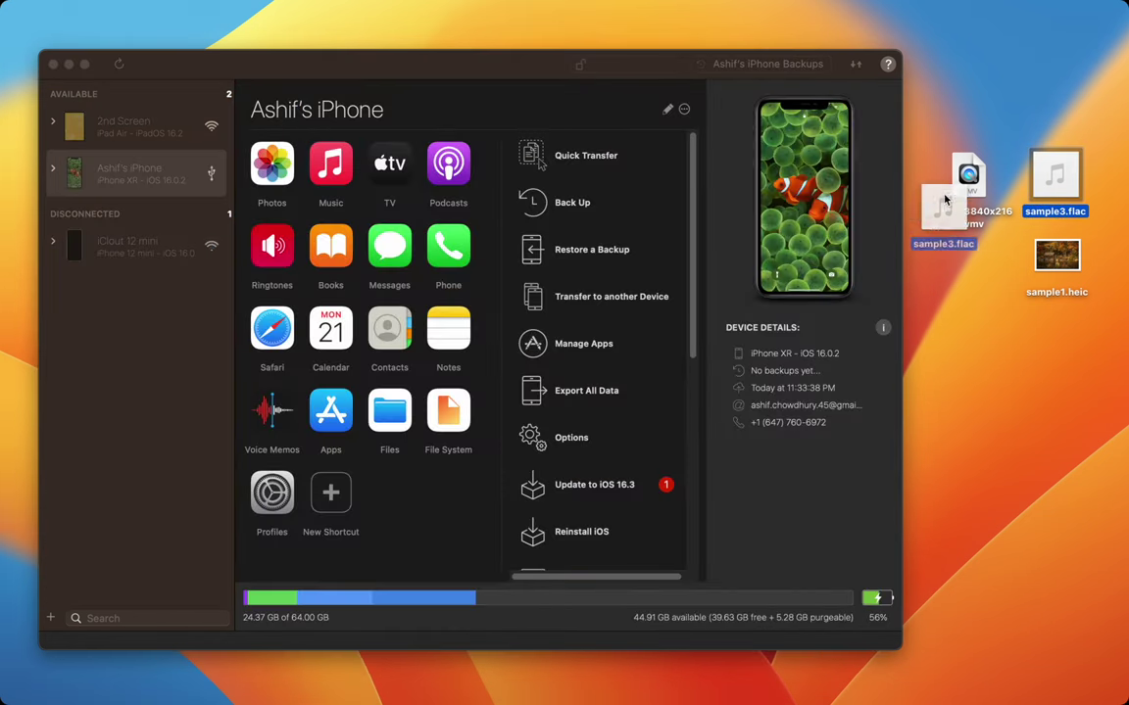
pyautogui.moveTo(945, 200); pyautogui.dragTo(788, 328)
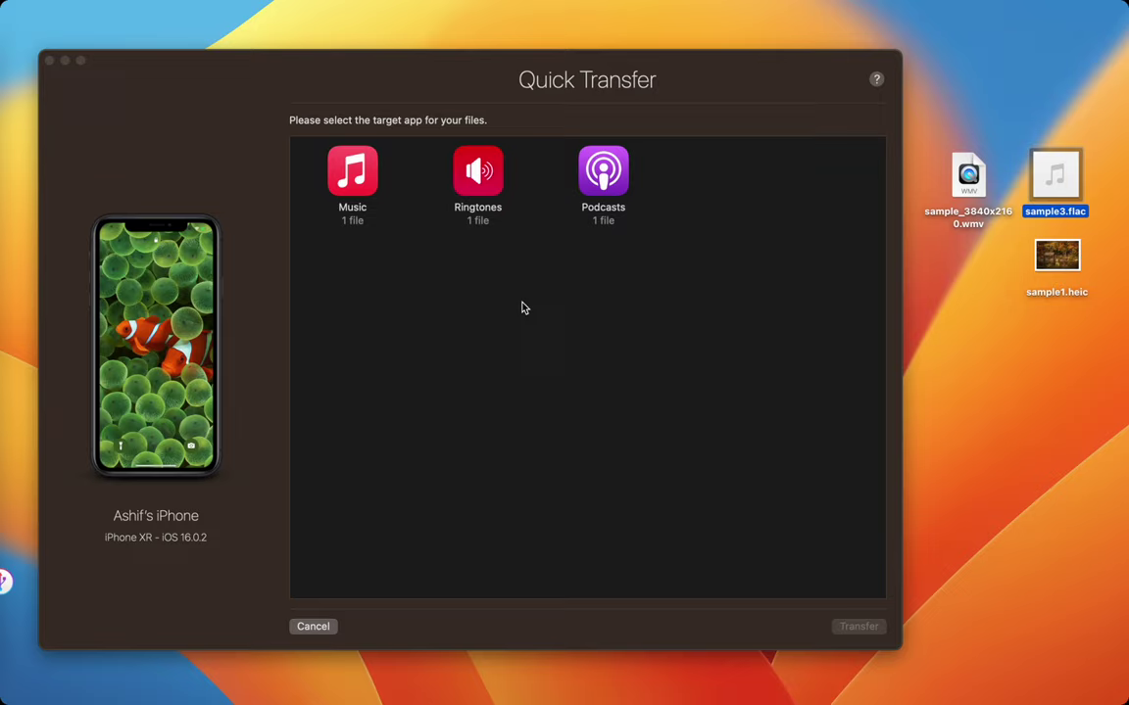
pyautogui.click(356, 194)
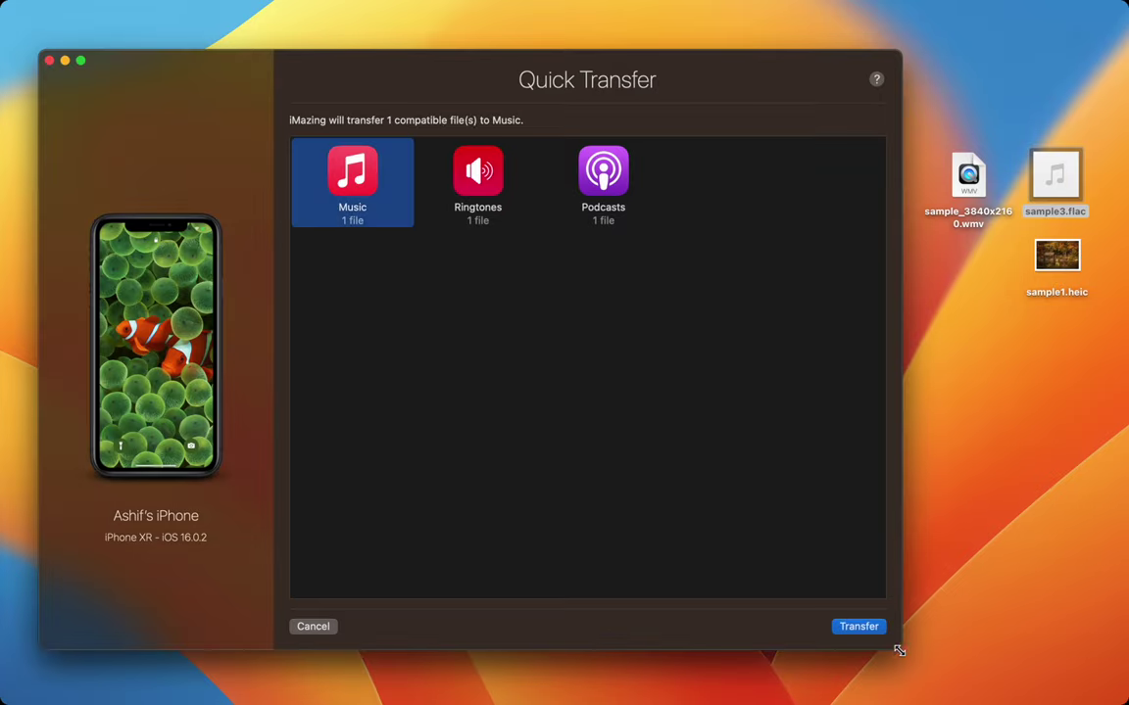
pyautogui.click(859, 628)
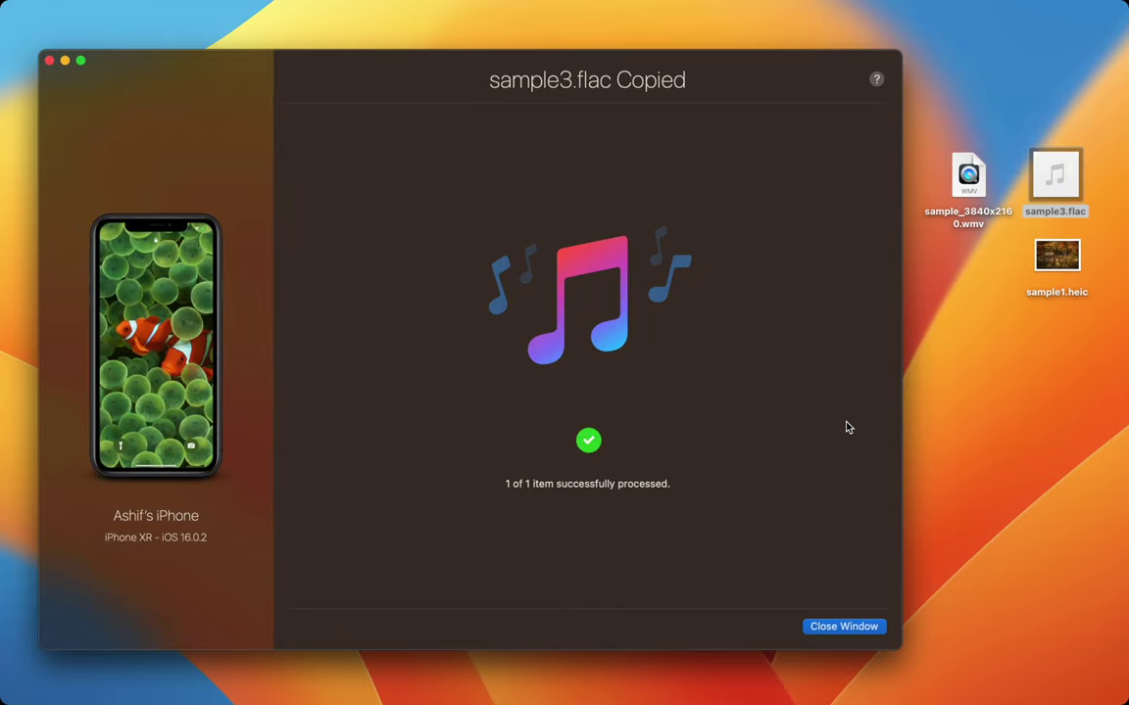
# Step: Try sending the WMV video to the iPhone, which finds no compatible app
pyautogui.click(848, 627)
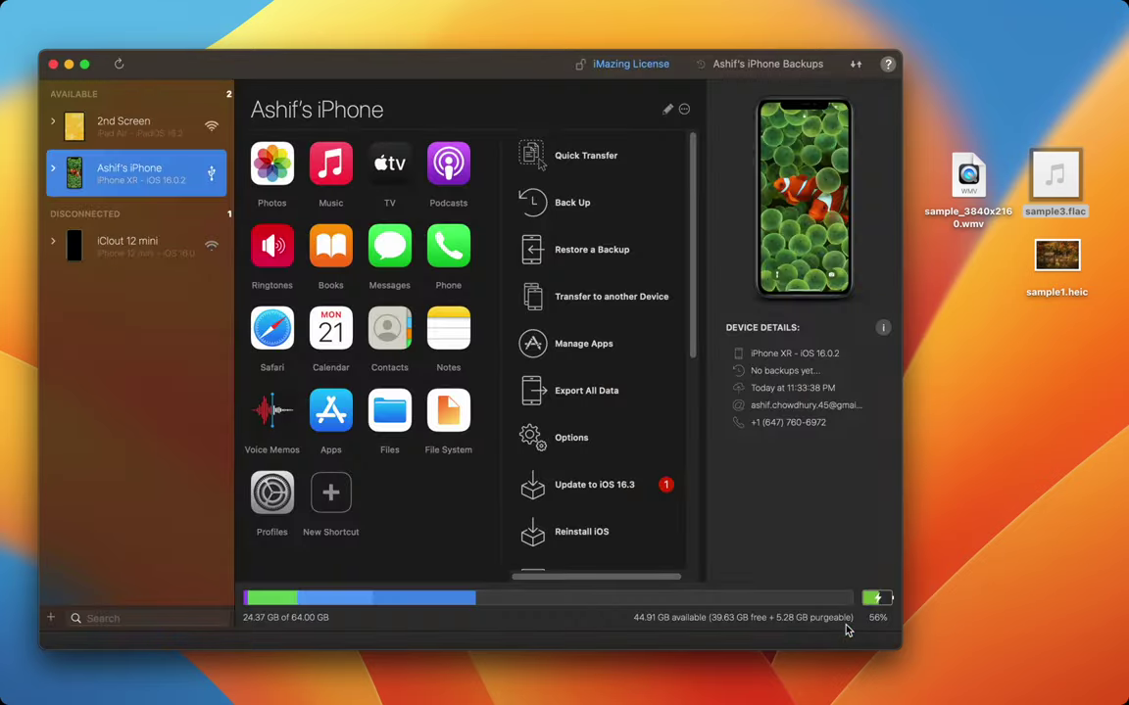
pyautogui.click(970, 210)
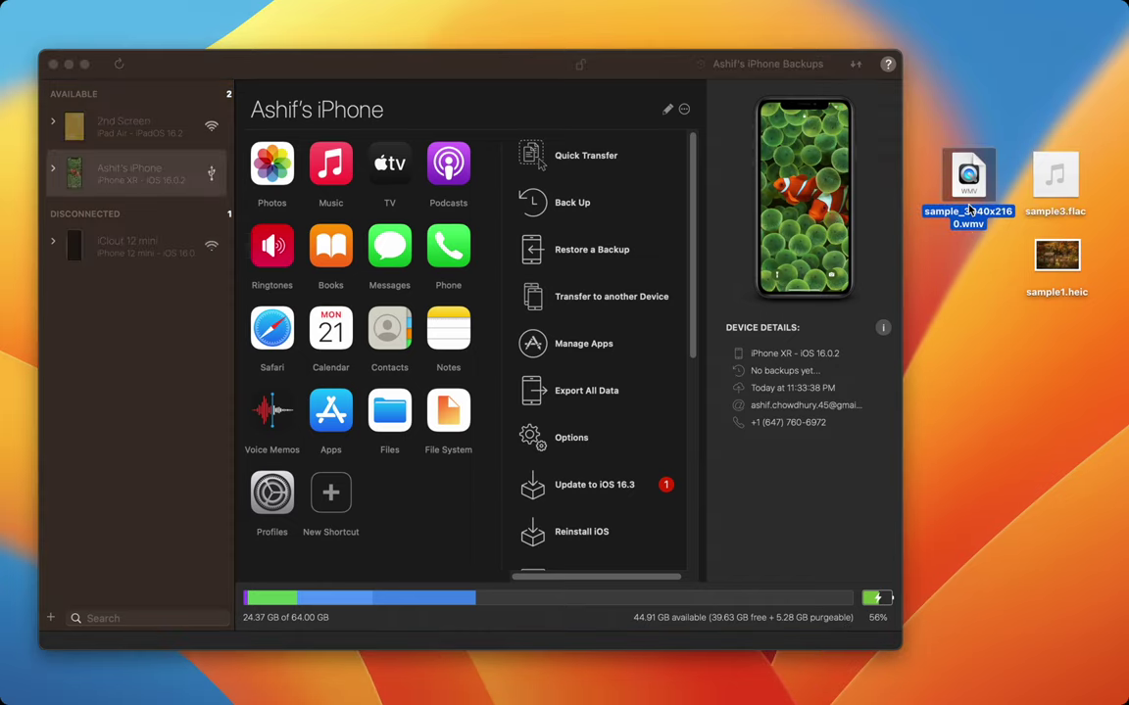
pyautogui.moveTo(970, 211); pyautogui.dragTo(828, 213)
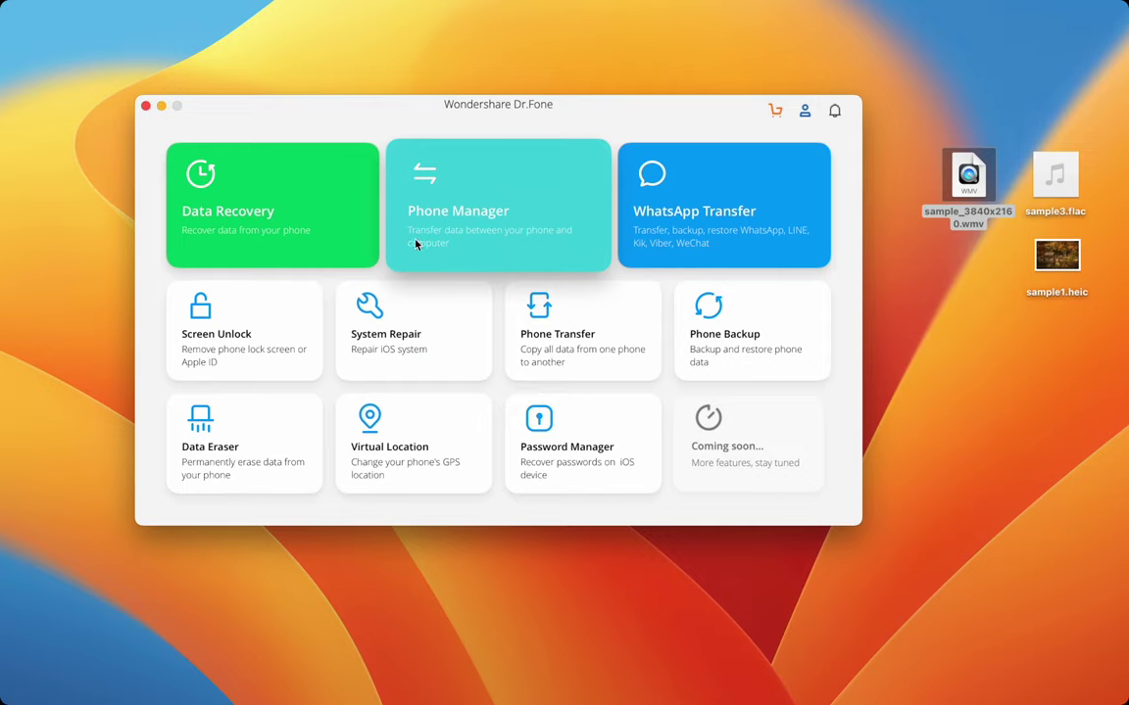
# Step: Browse the iPhone's Videos and Music in Phone Manager, then start adding a video to Movies
pyautogui.click(475, 233)
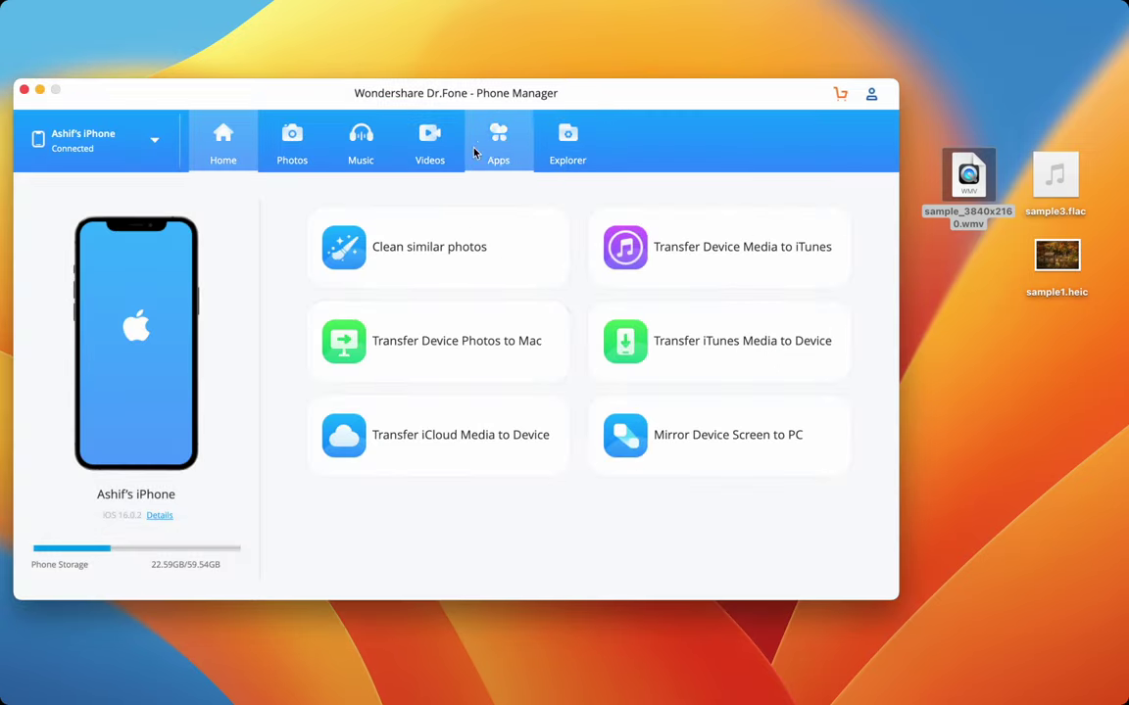
pyautogui.click(429, 160)
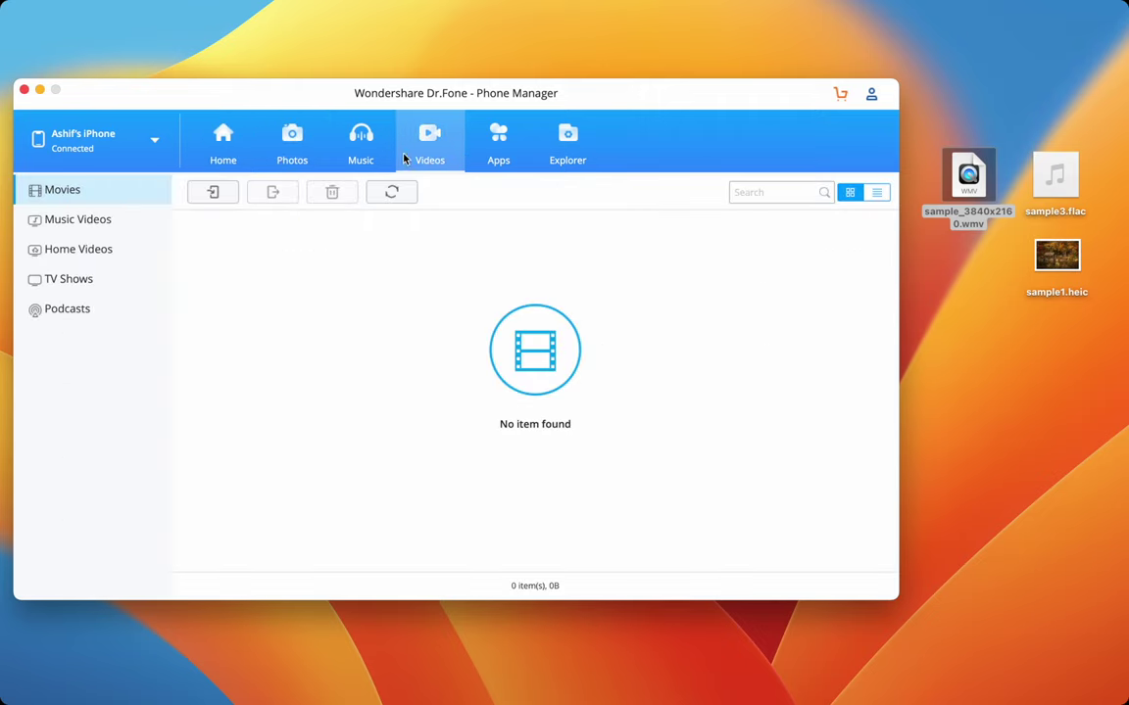
pyautogui.click(367, 156)
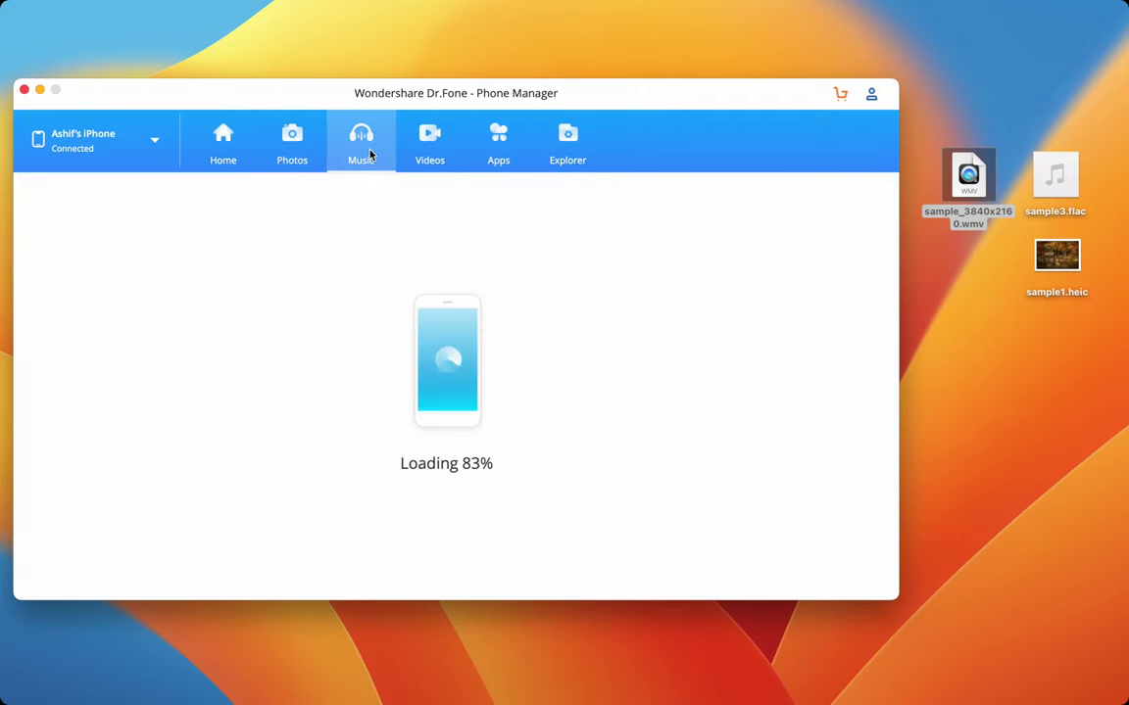
pyautogui.click(430, 155)
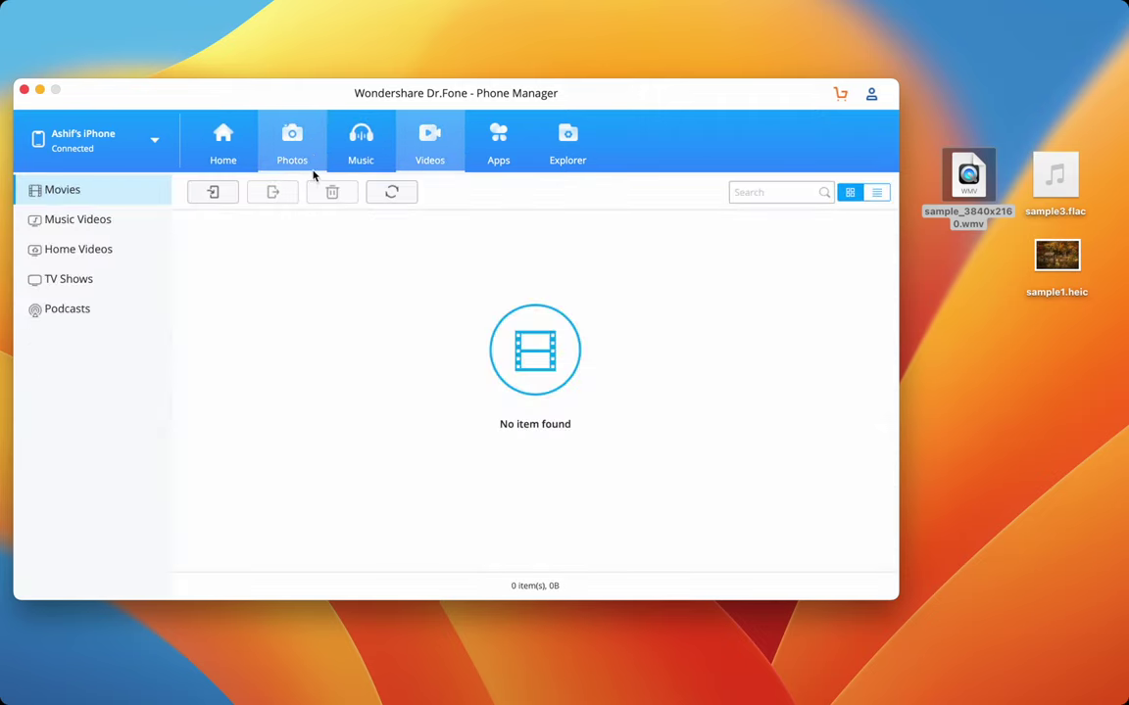
pyautogui.click(213, 192)
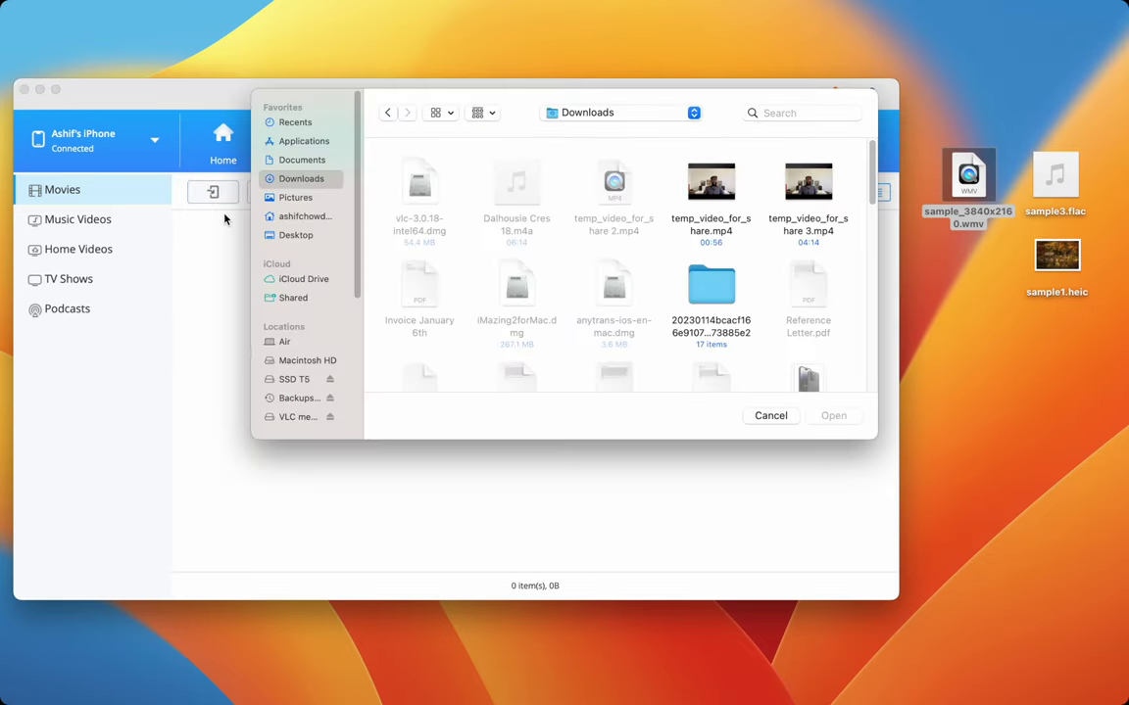
# Step: Pick sample_3840x2160.wmv from the Desktop, dismiss the trial prompt, and agree to convert it
pyautogui.click(315, 234)
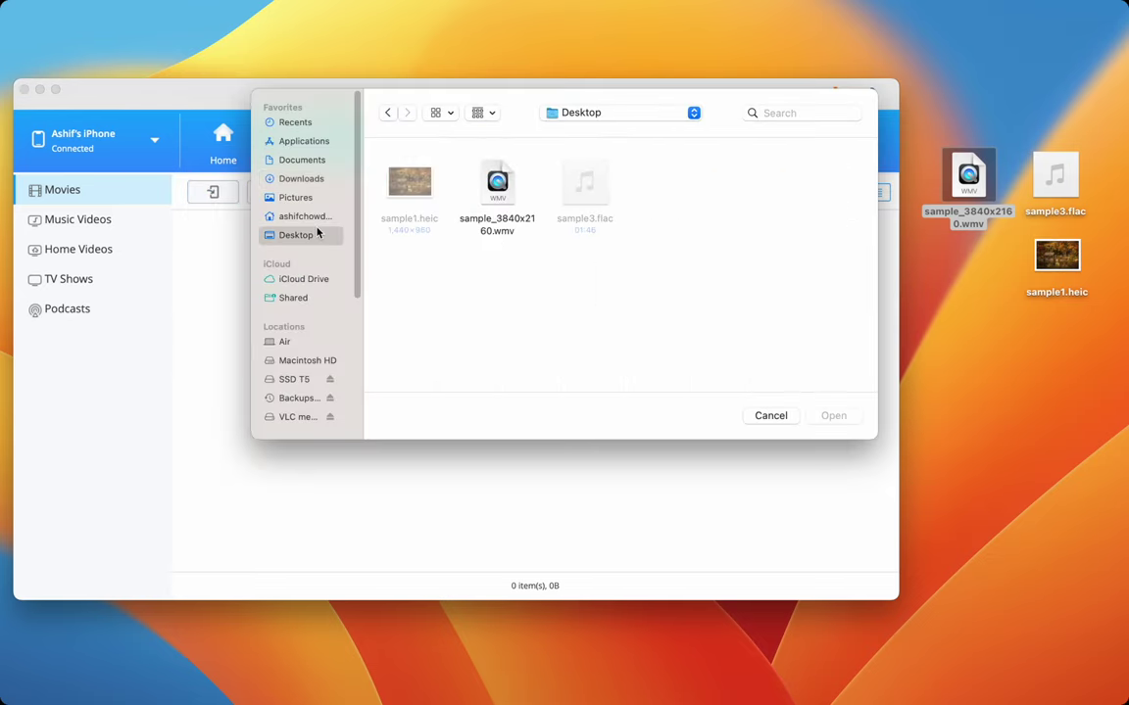
pyautogui.doubleClick(497, 181)
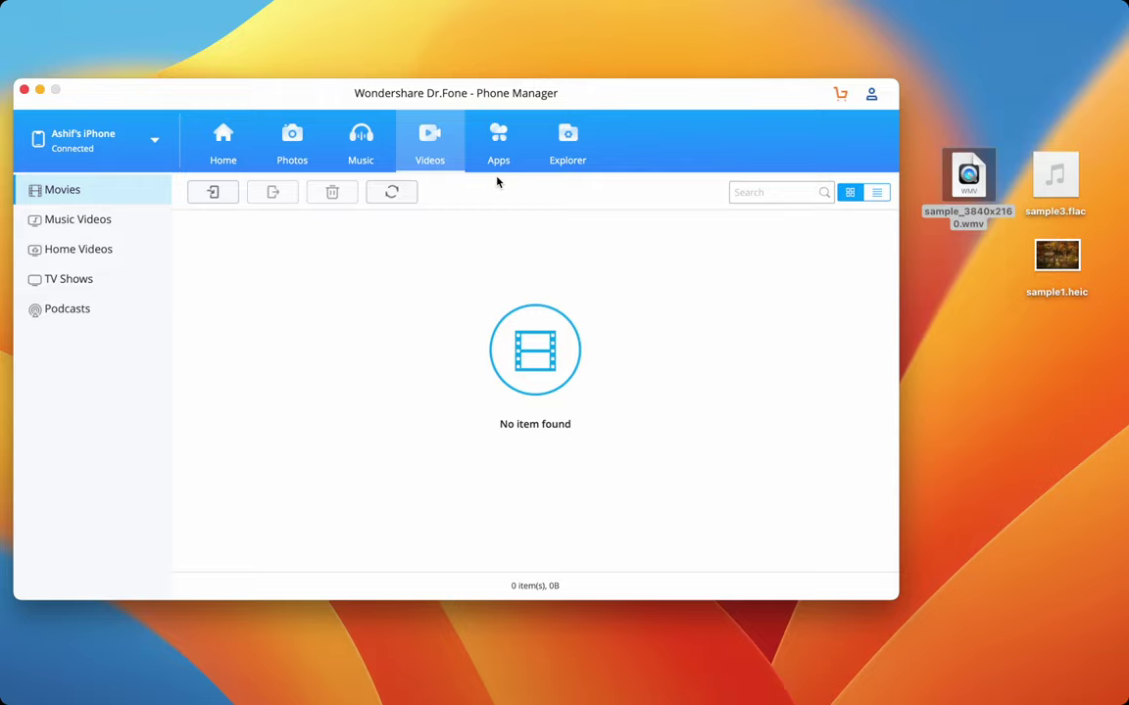
pyautogui.click(509, 538)
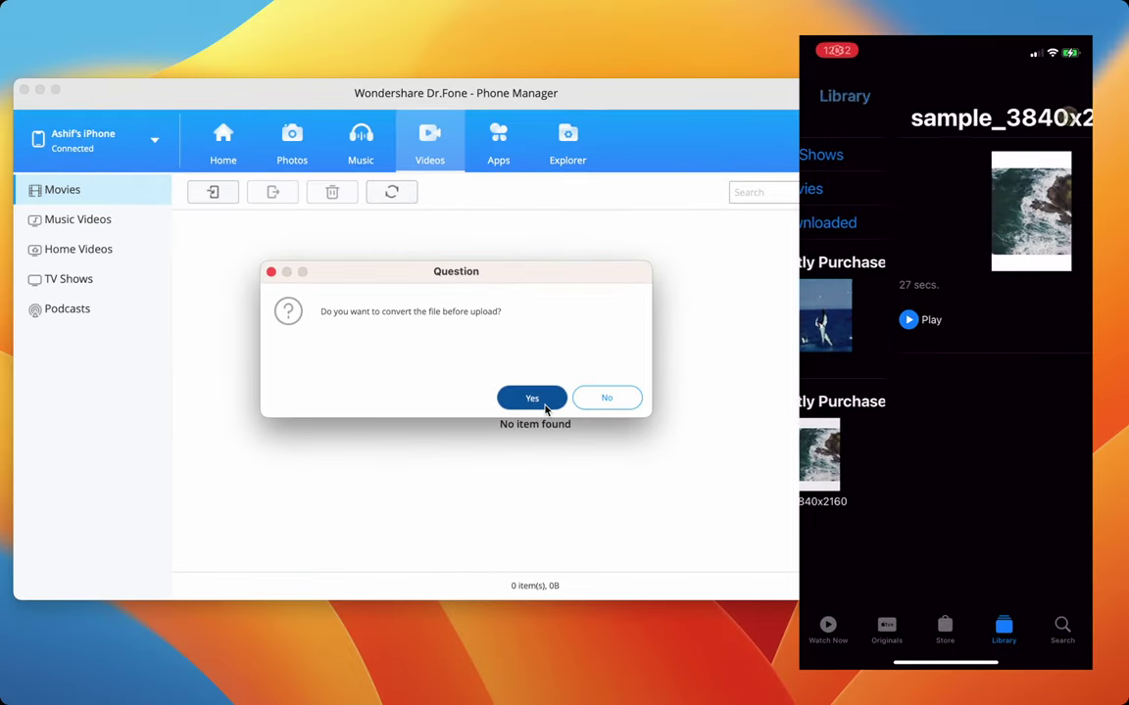
pyautogui.click(699, 458)
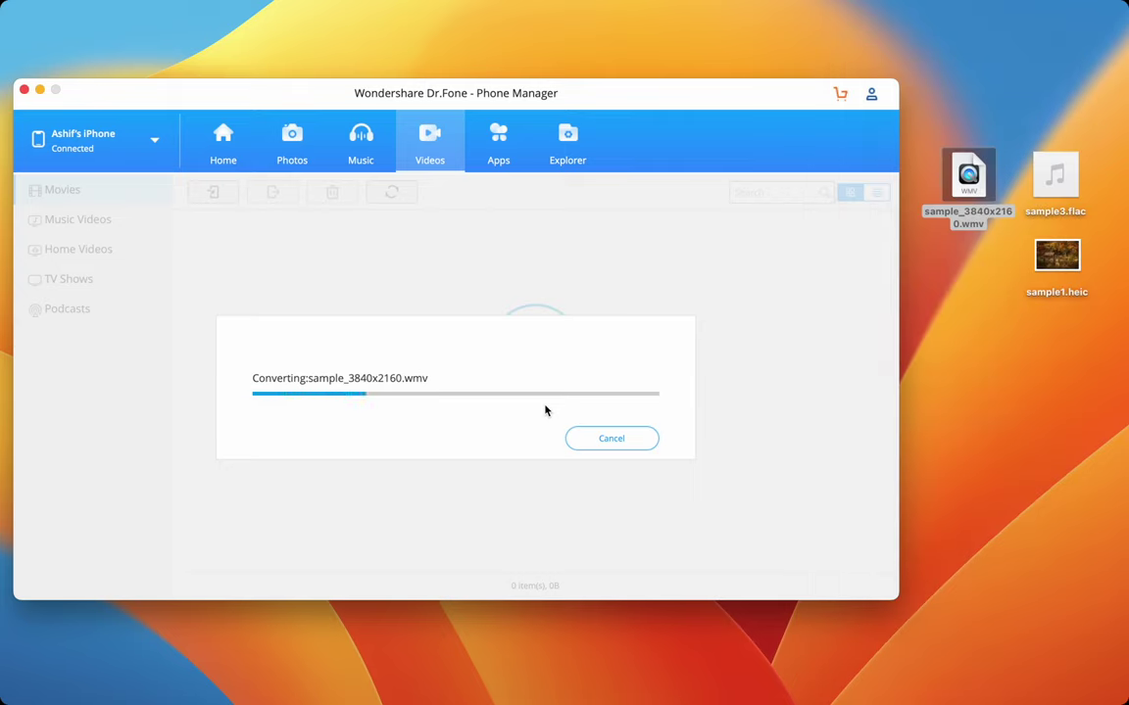
# Step: Minimize the Phone Manager window while the WMV conversion runs
pyautogui.click(41, 90)
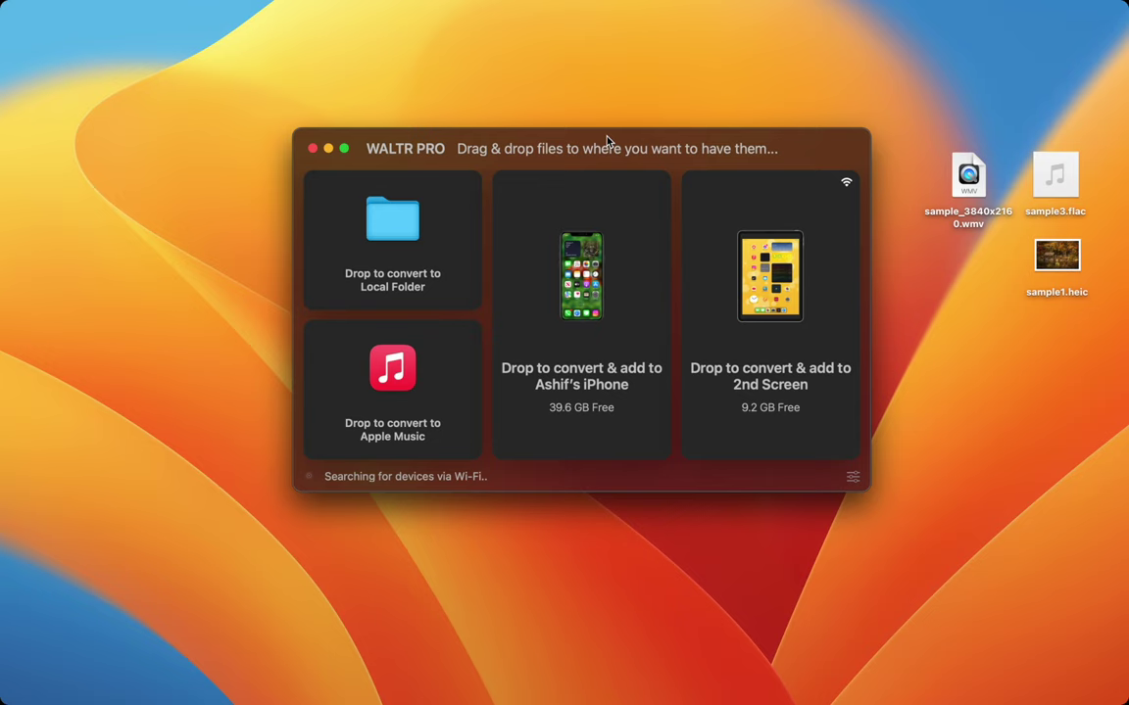
# Step: Send the WMV video to the iPad and sample3.flac to the iPhone, then check where the song went
pyautogui.moveTo(608, 142); pyautogui.dragTo(602, 157)
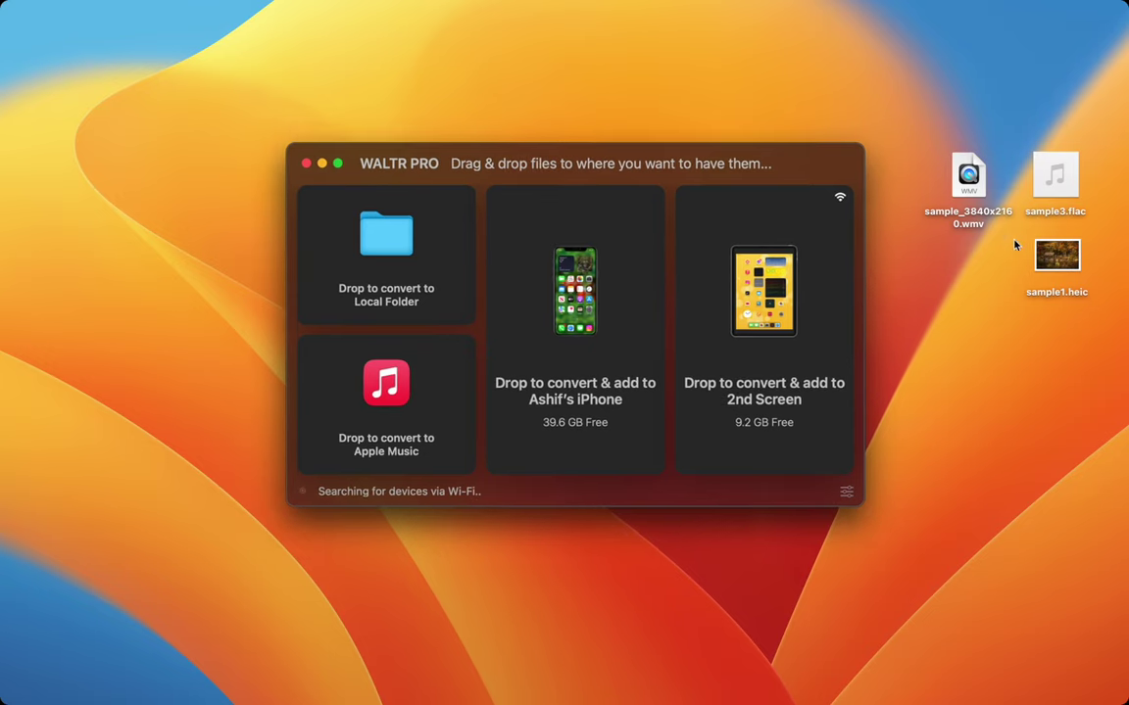
pyautogui.click(965, 185)
pyautogui.click(1043, 187)
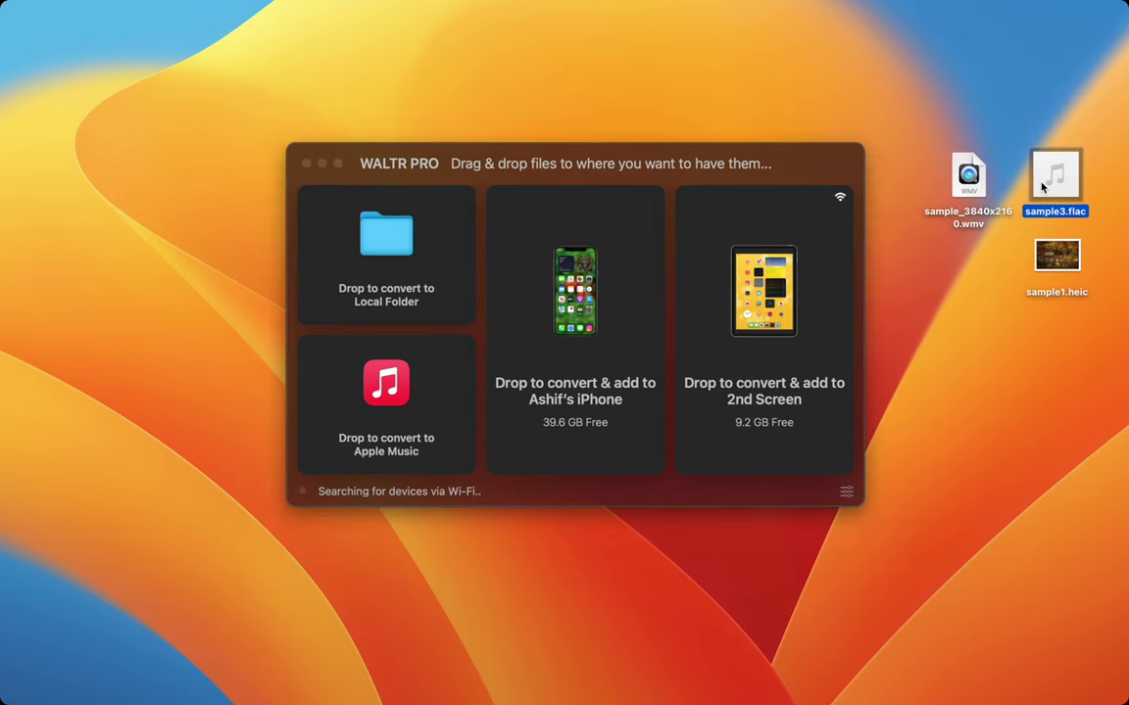
pyautogui.moveTo(973, 173); pyautogui.dragTo(978, 172)
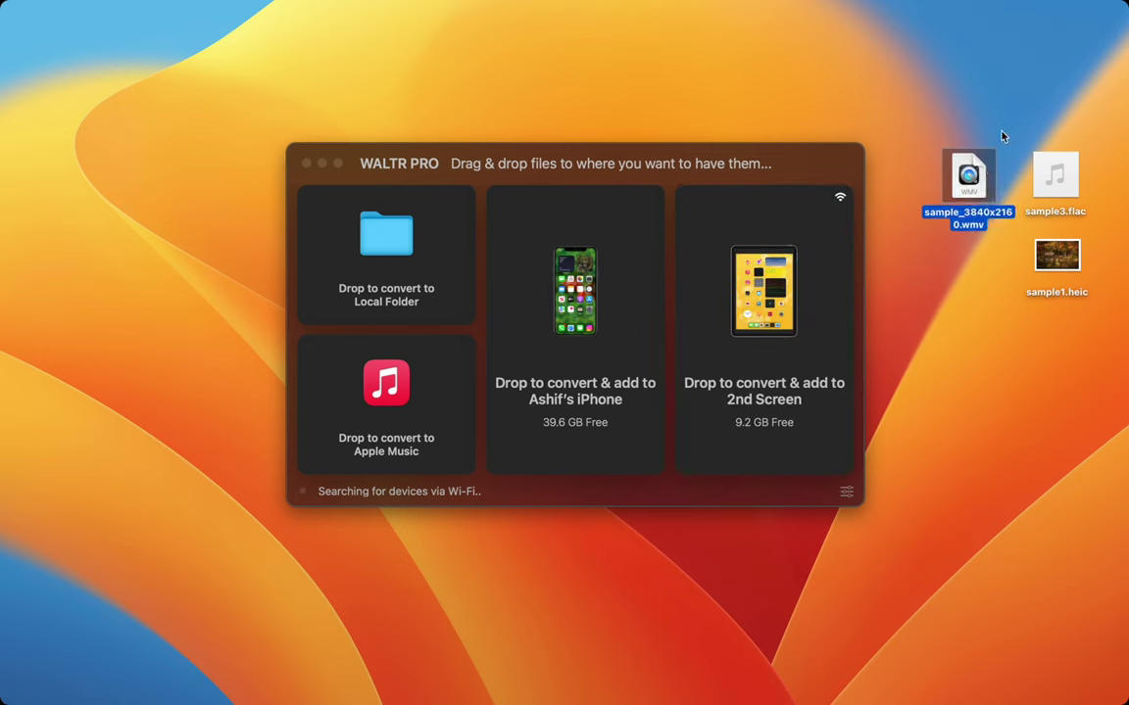
pyautogui.click(1007, 126)
pyautogui.moveTo(1068, 218)
pyautogui.mouseDown()
pyautogui.moveTo(1025, 169)
pyautogui.moveTo(733, 305)
pyautogui.mouseUp()
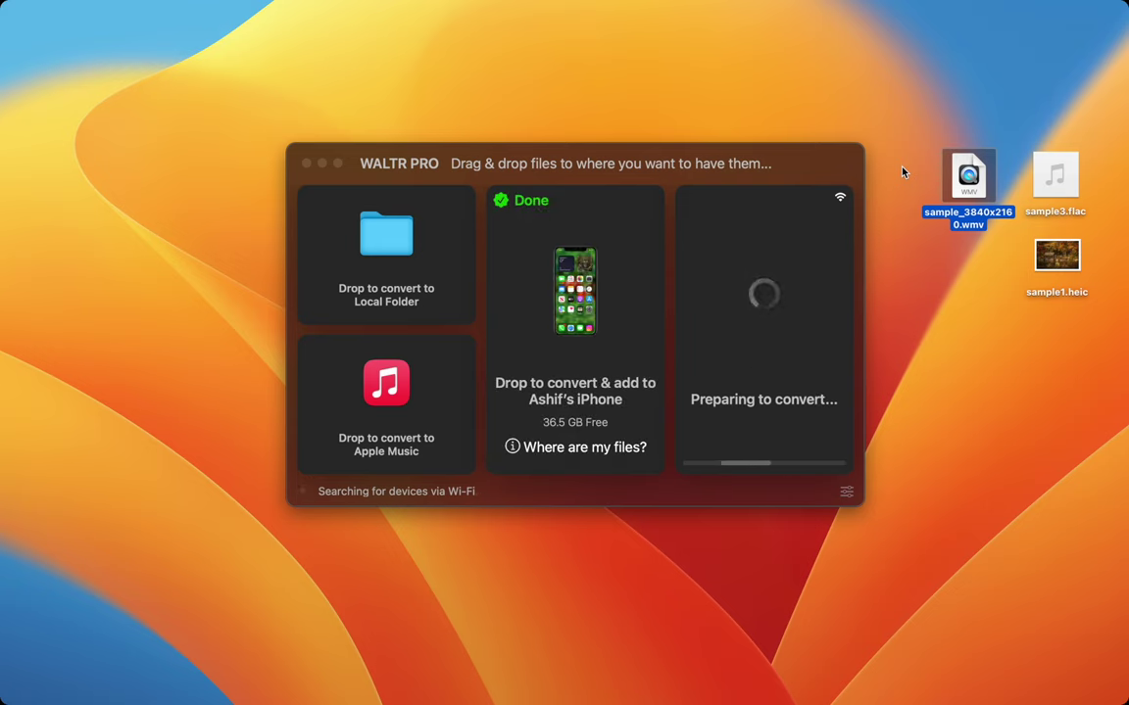
pyautogui.click(513, 447)
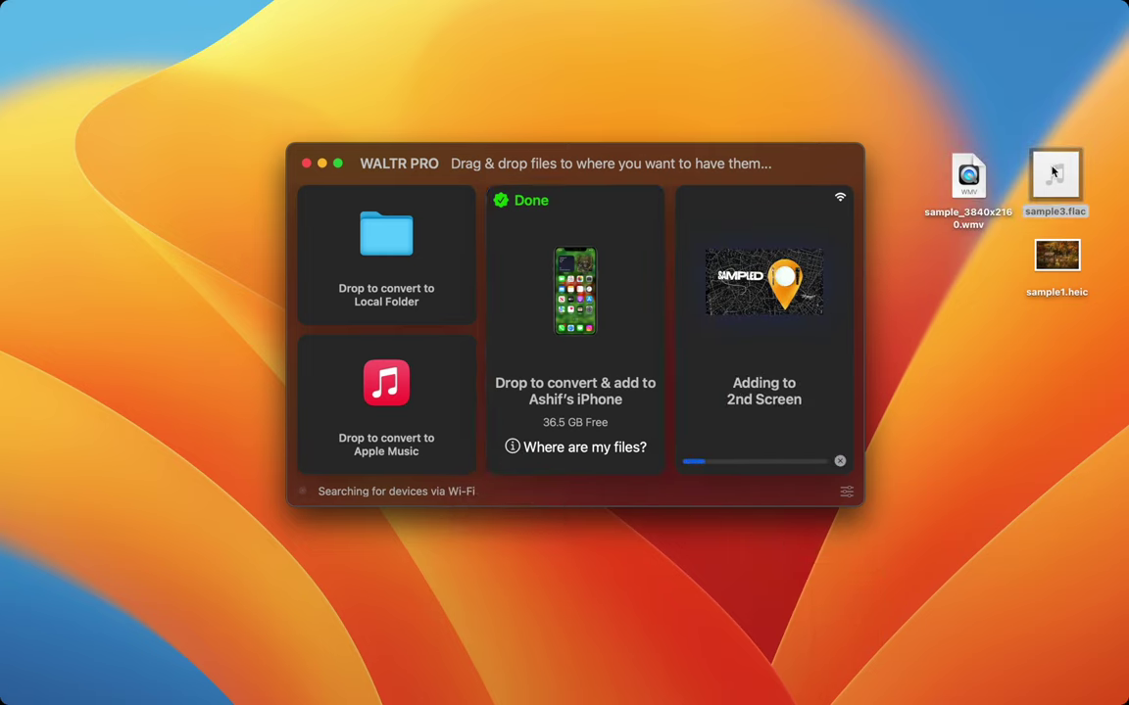
# Step: Resend sample3.flac to the iPhone with song title 'Song' and album 'Album'
pyautogui.moveTo(1056, 172); pyautogui.dragTo(592, 307)
pyautogui.press('alt')
pyautogui.click(681, 200)
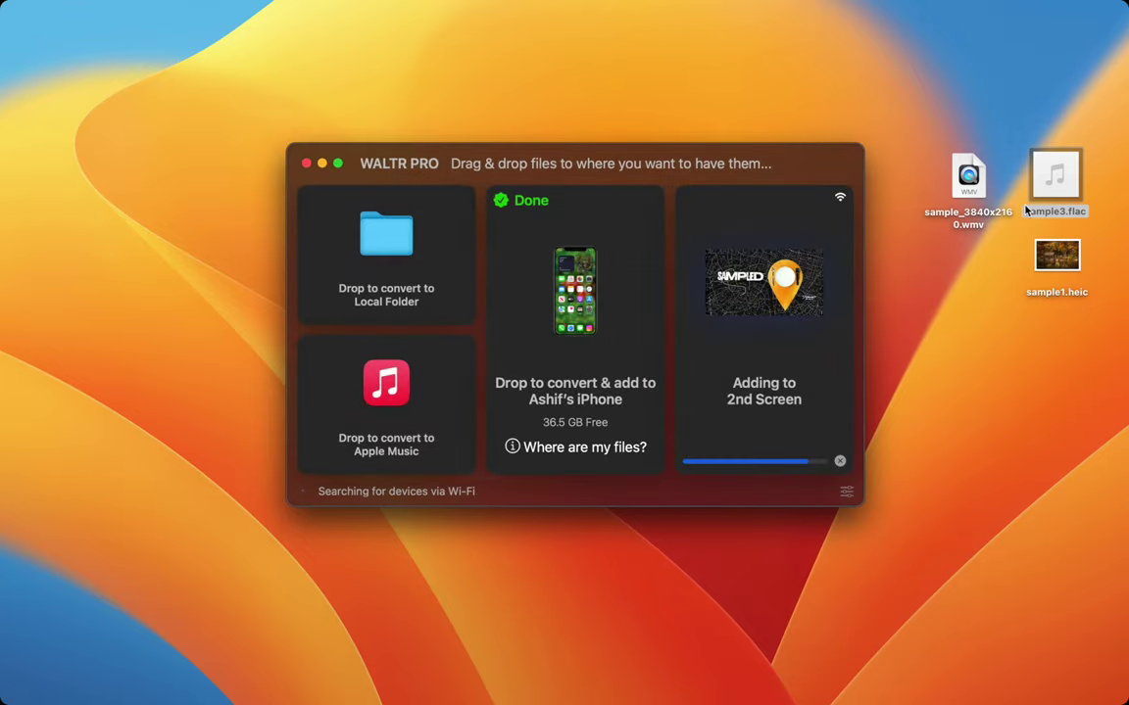
pyautogui.moveTo(1042, 196); pyautogui.dragTo(588, 308)
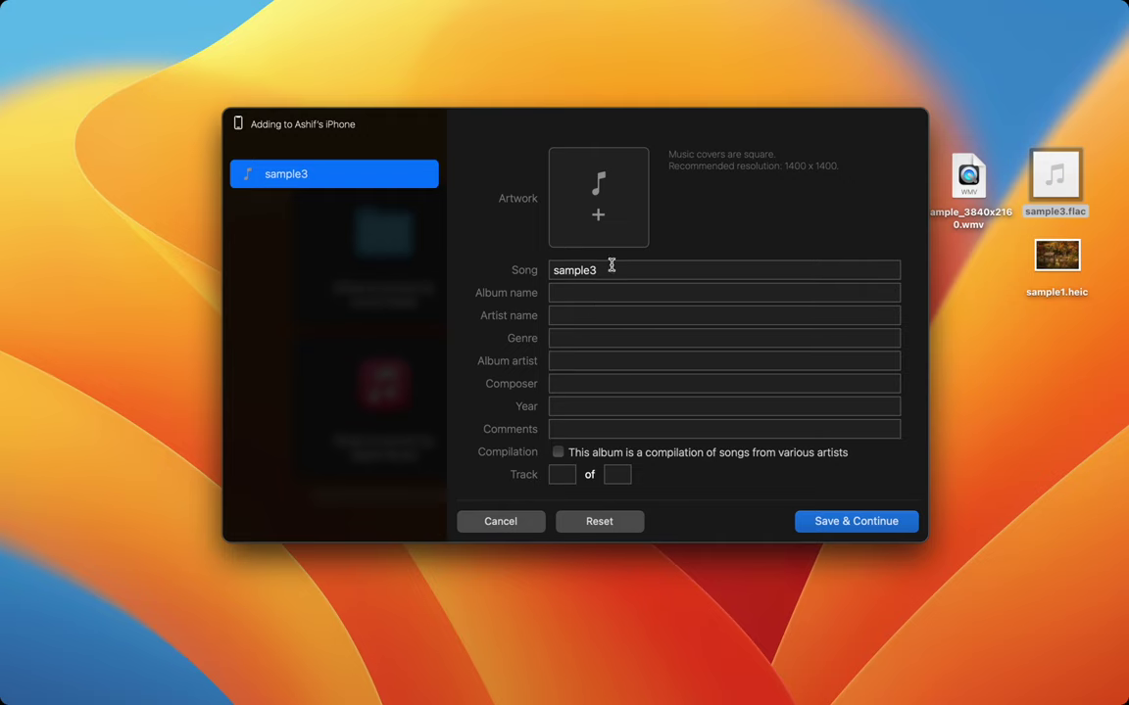
pyautogui.doubleClick(609, 267)
pyautogui.press('BackSpace')
pyautogui.write('Song')
pyautogui.press('Tab')
pyautogui.write('Album')
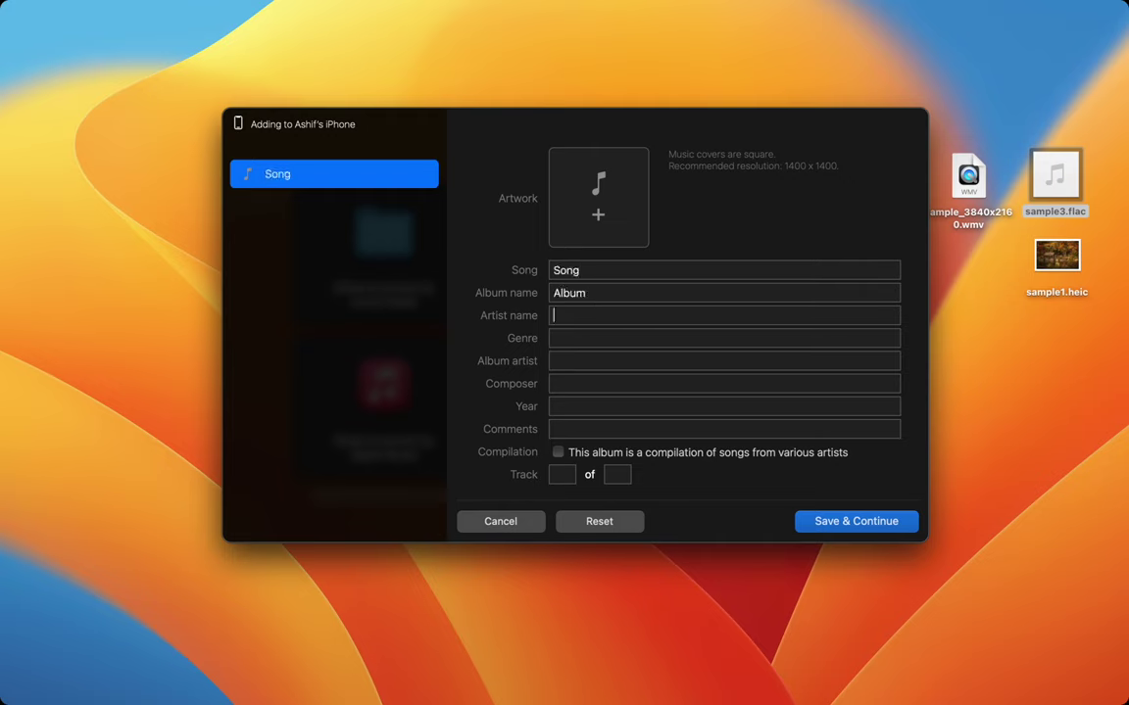
pyautogui.click(501, 521)
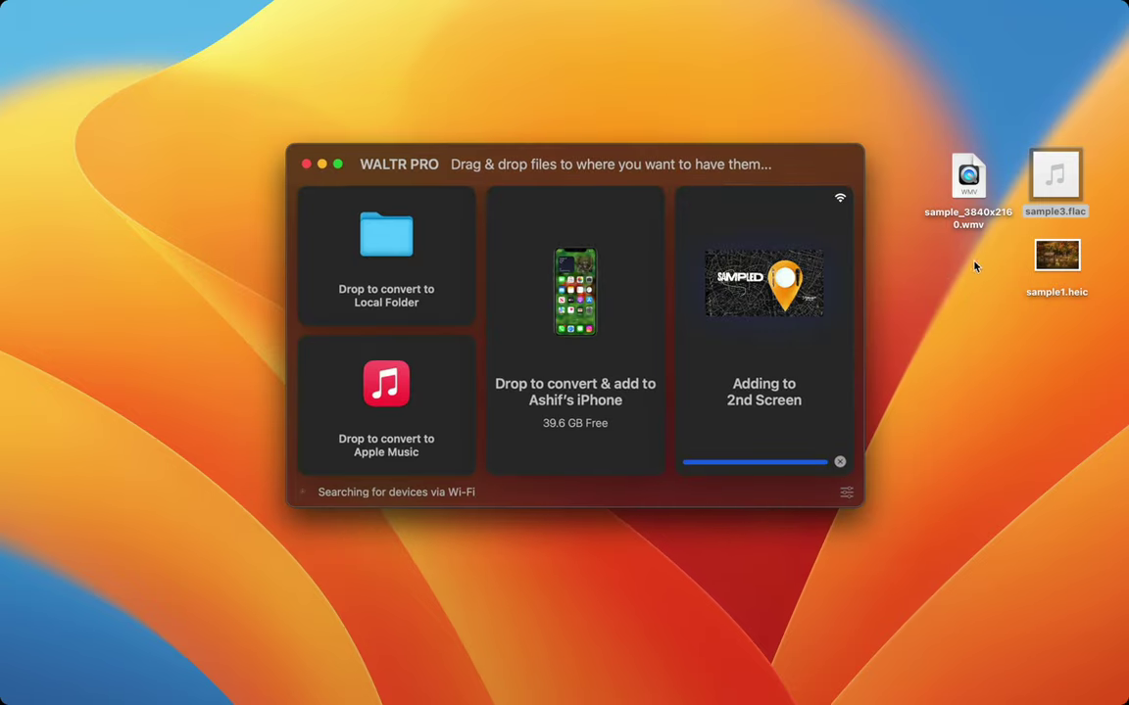
# Step: Convert sample_3840x2160.wmv into a local MP4 copy on the Mac desktop
pyautogui.click(977, 184)
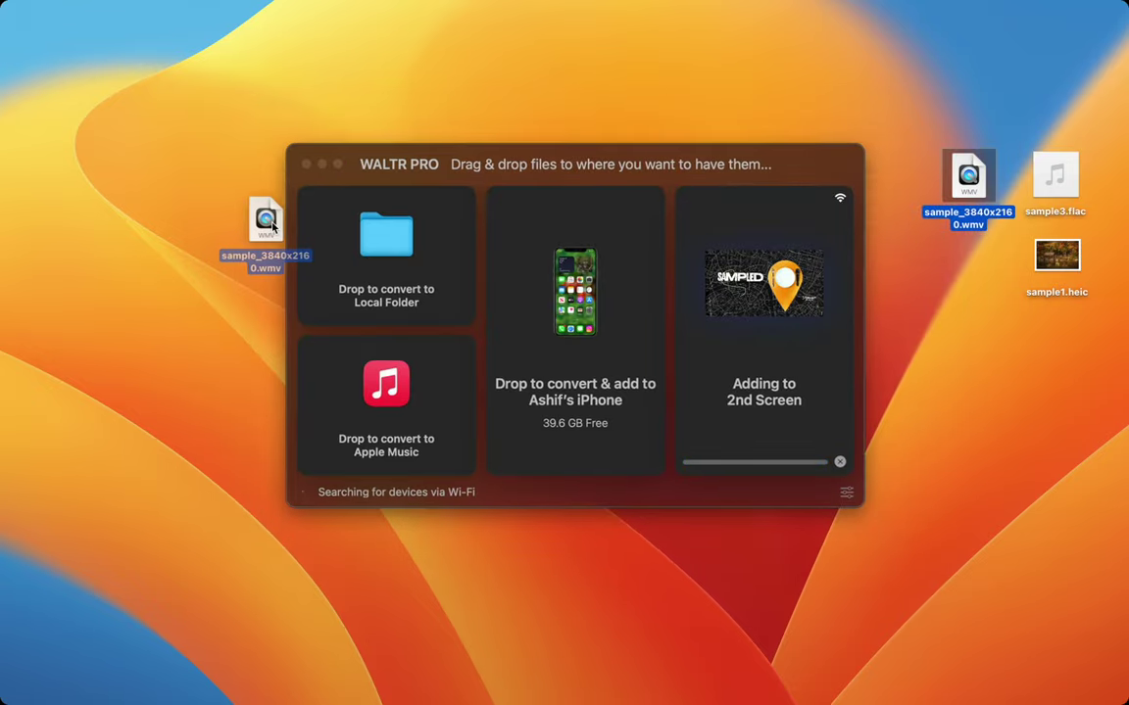
pyautogui.moveTo(977, 181); pyautogui.dragTo(357, 254)
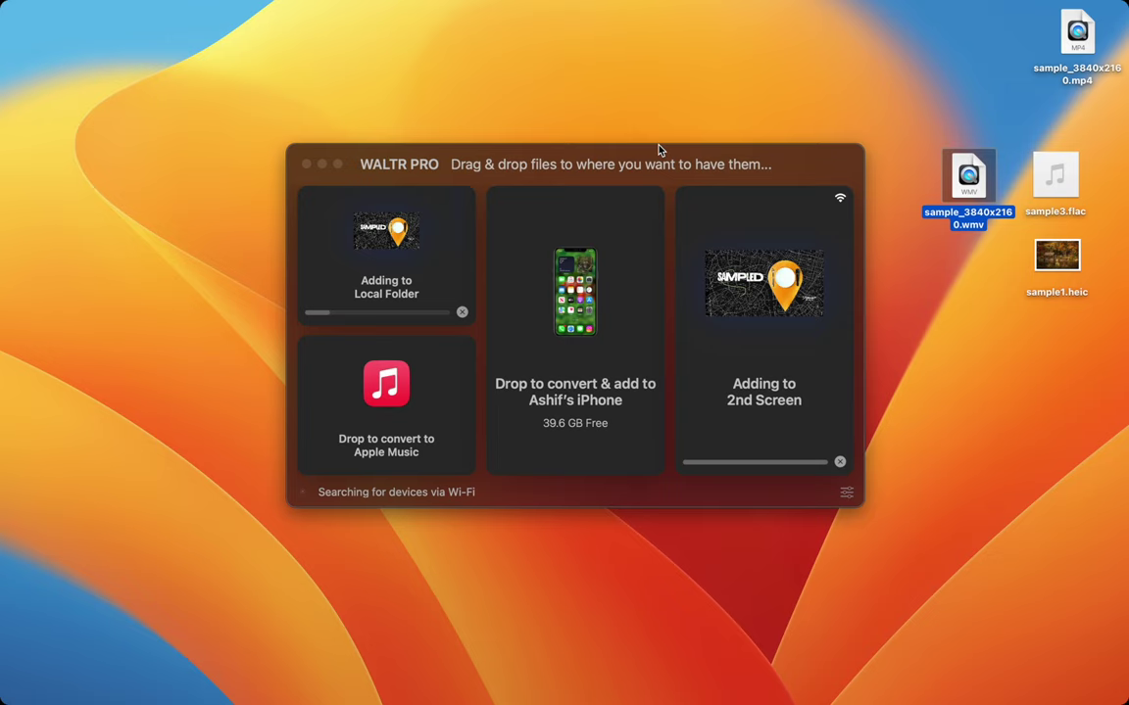
pyautogui.click(1083, 69)
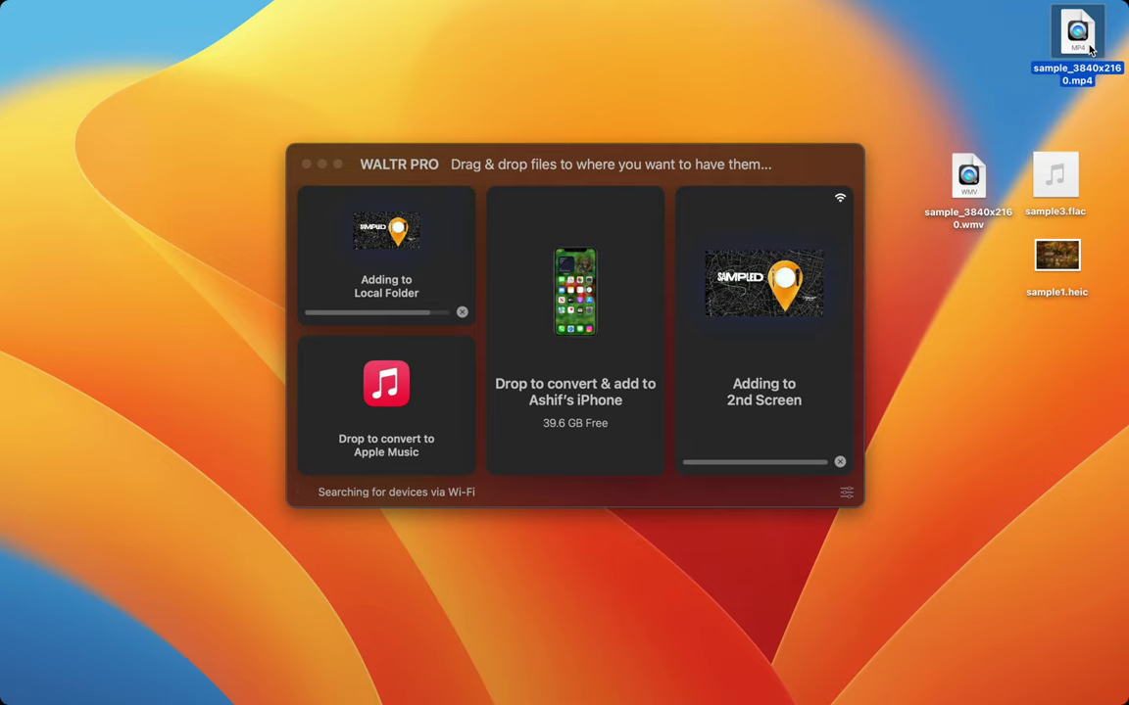
pyautogui.click(767, 180)
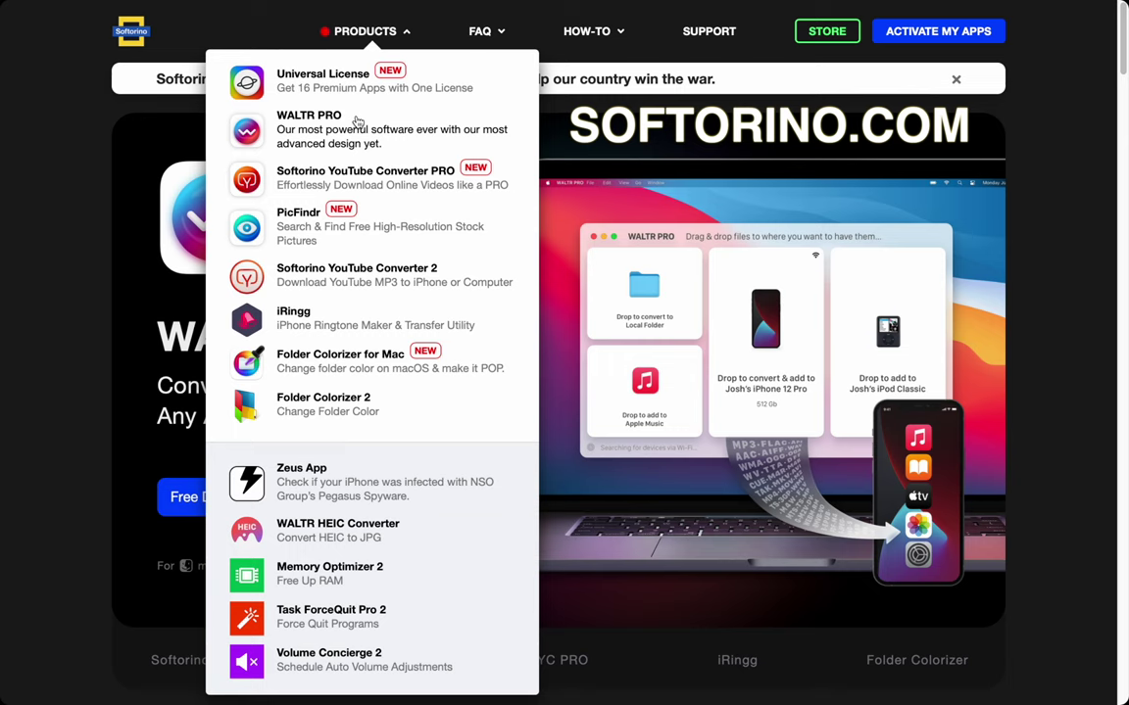
# Step: Start the free WALTR PRO download from its product page on the Softorino site
pyautogui.click(357, 120)
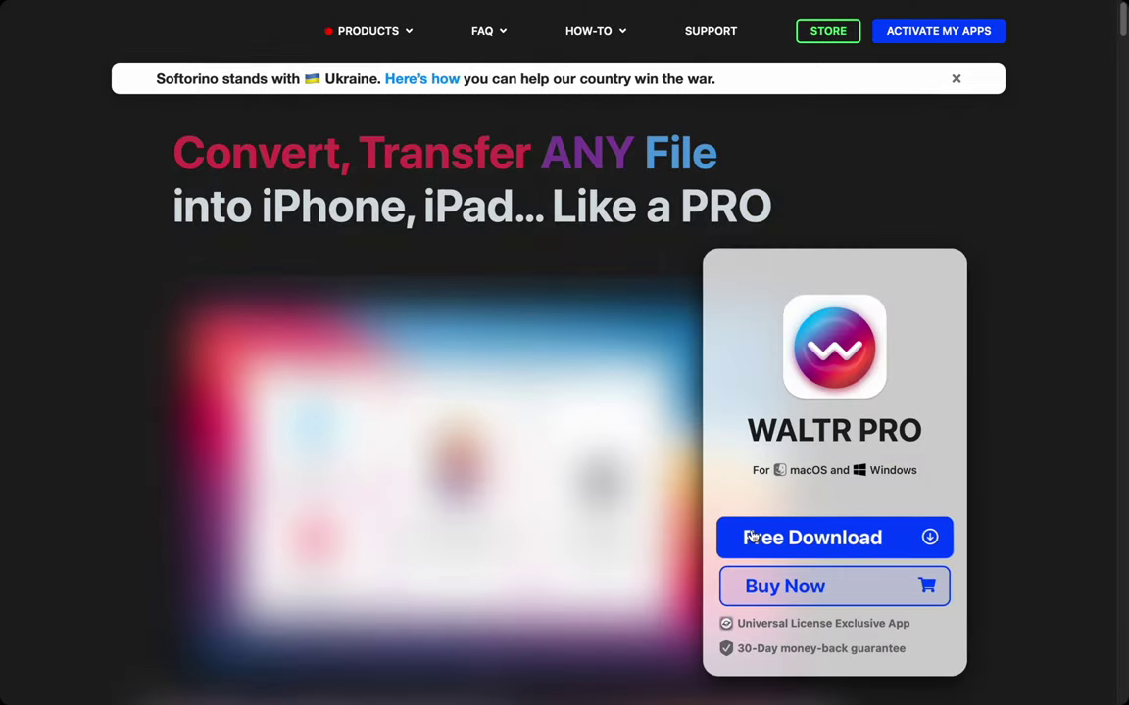
pyautogui.click(754, 537)
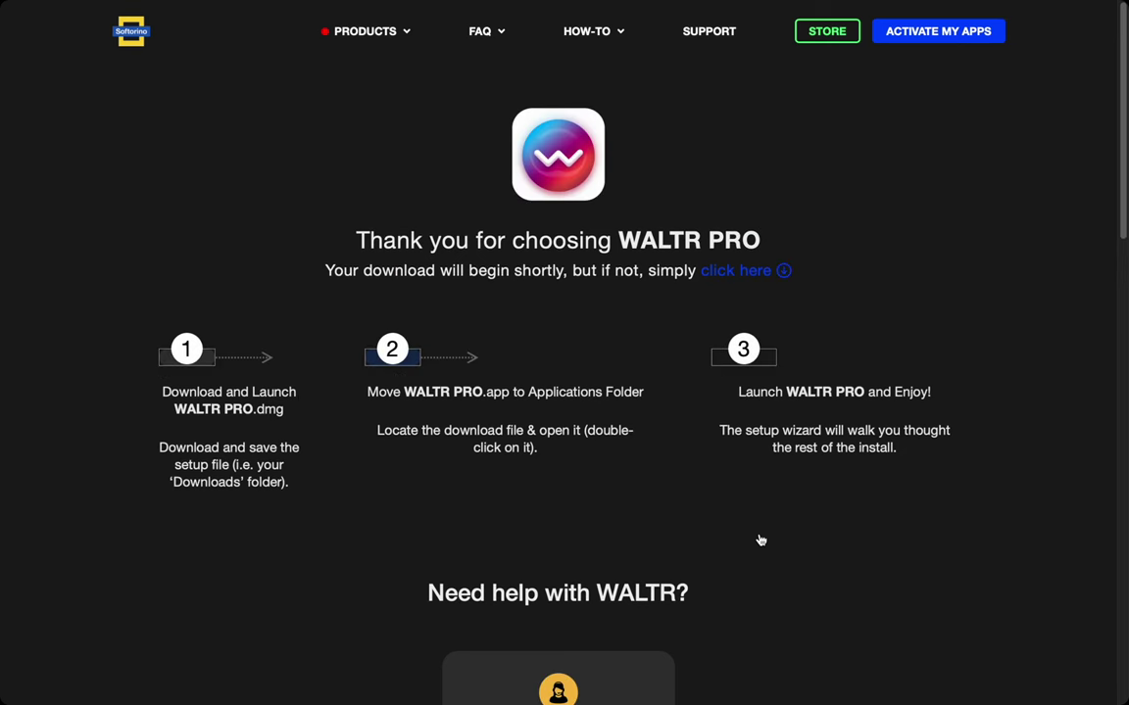
pyautogui.scroll(-3, 762, 539)
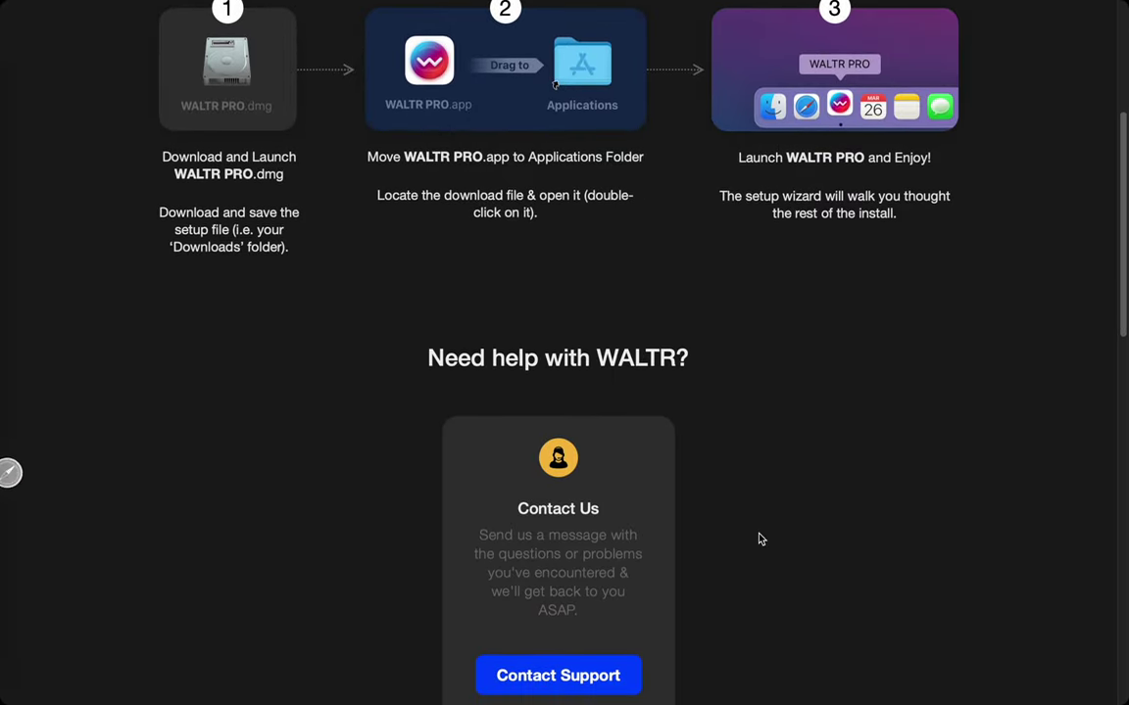
pyautogui.scroll(2, 759, 538)
pyautogui.scroll(3, 760, 538)
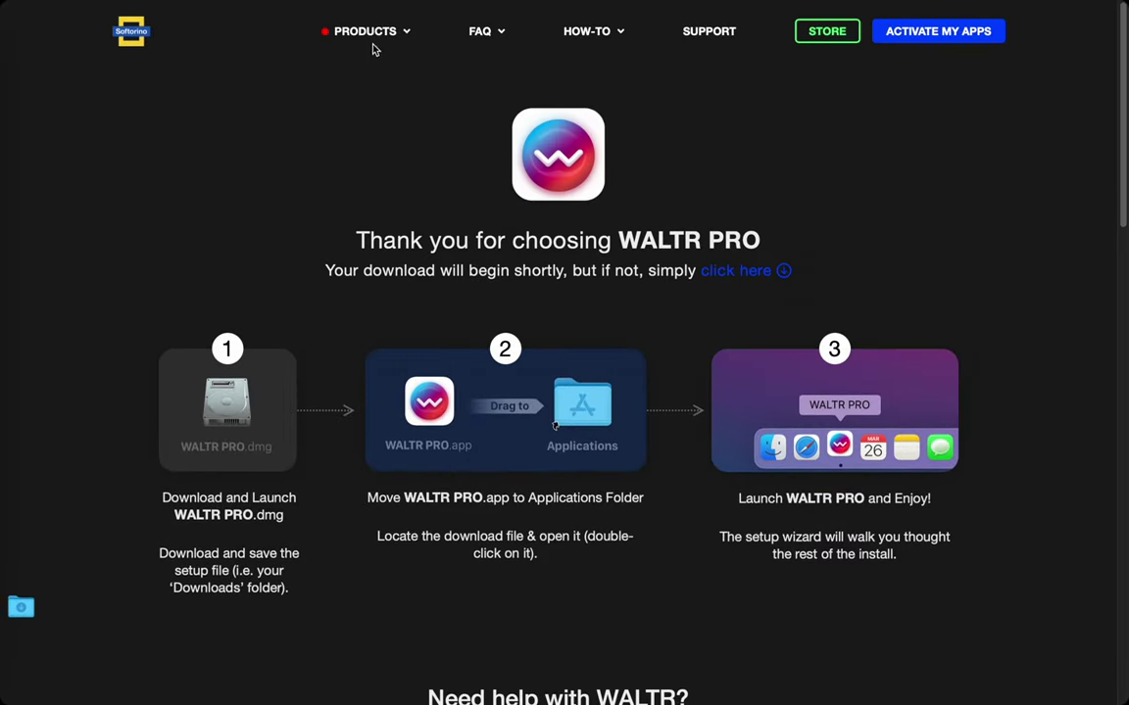
# Step: Browse the Universal License page listing sixteen apps like WALTR PRO, SYC 2, iRingg and altTunes
pyautogui.click(377, 40)
pyautogui.click(377, 74)
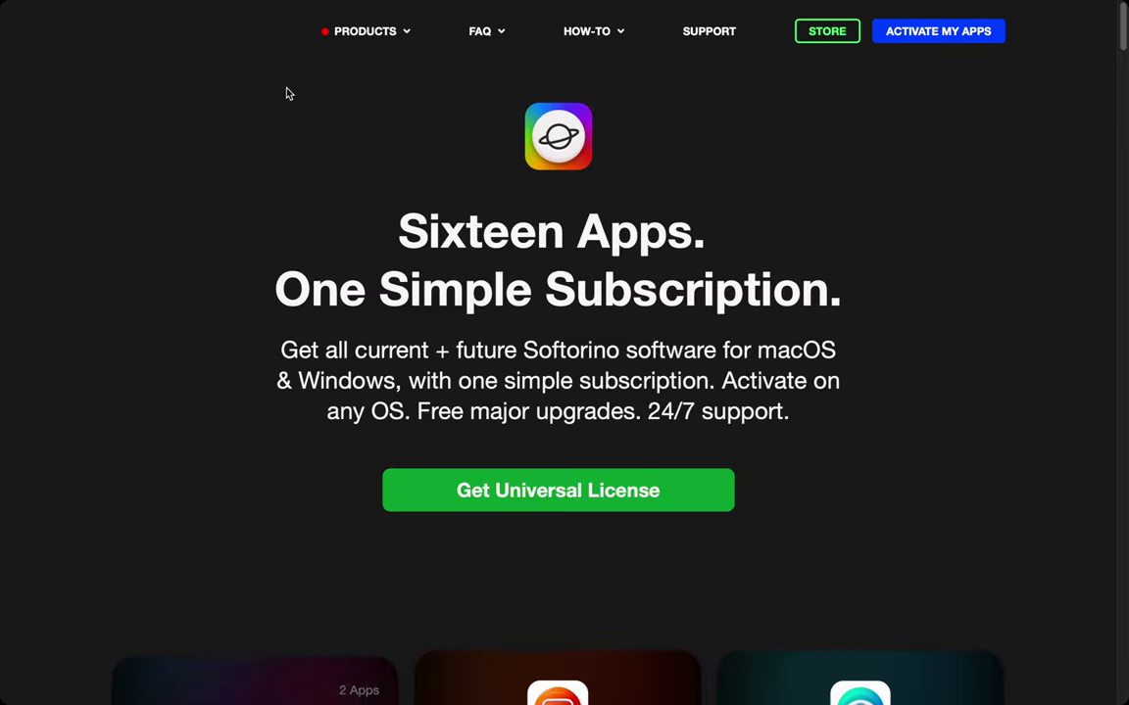
pyautogui.scroll(-2, 94, 450)
pyautogui.scroll(-2, 93, 450)
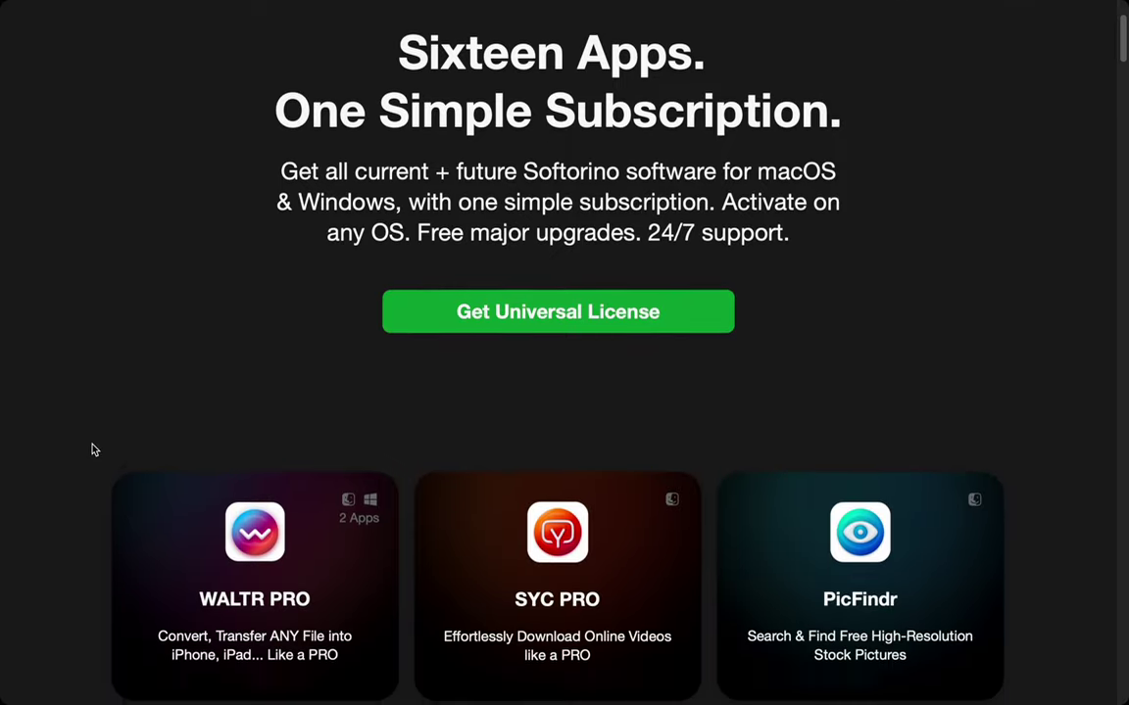
pyautogui.scroll(-2, 94, 450)
pyautogui.scroll(-2, 93, 450)
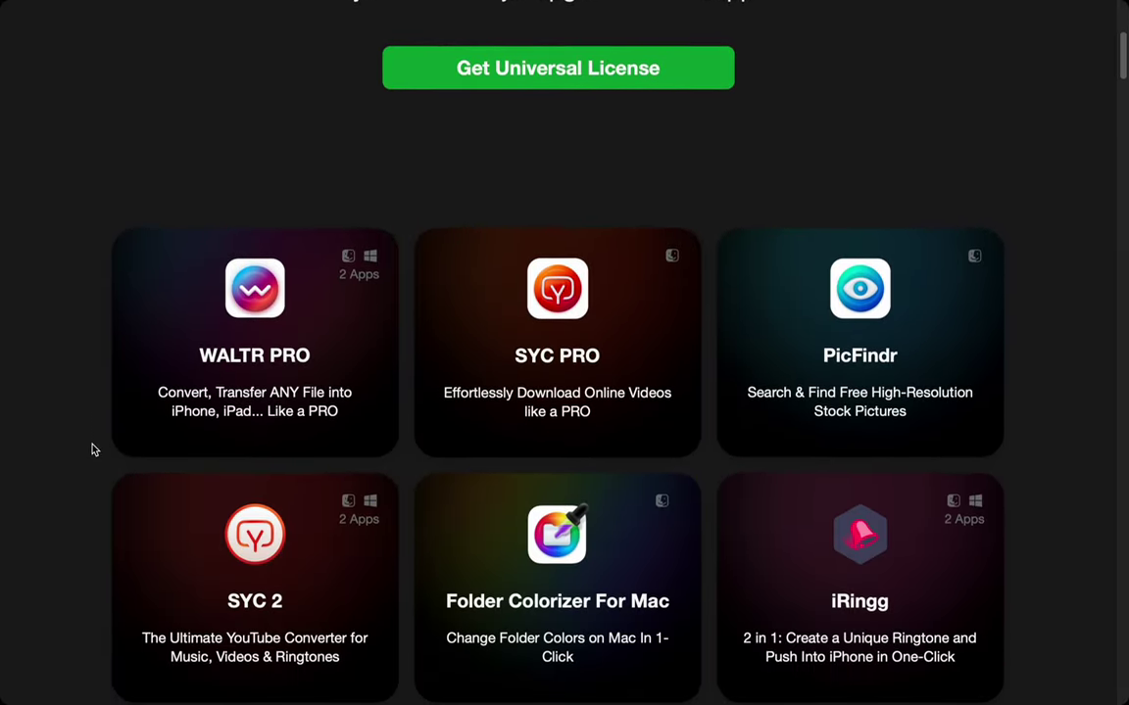
pyautogui.scroll(-3, 93, 449)
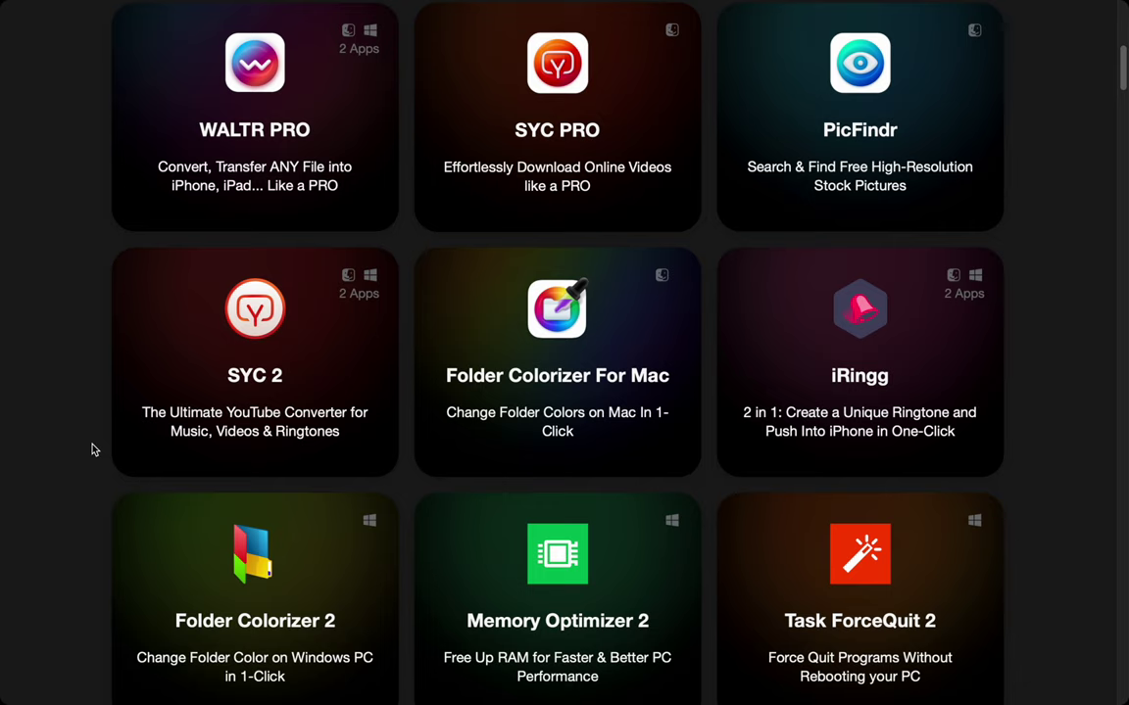
pyautogui.scroll(-2, 93, 450)
pyautogui.scroll(-2, 93, 450)
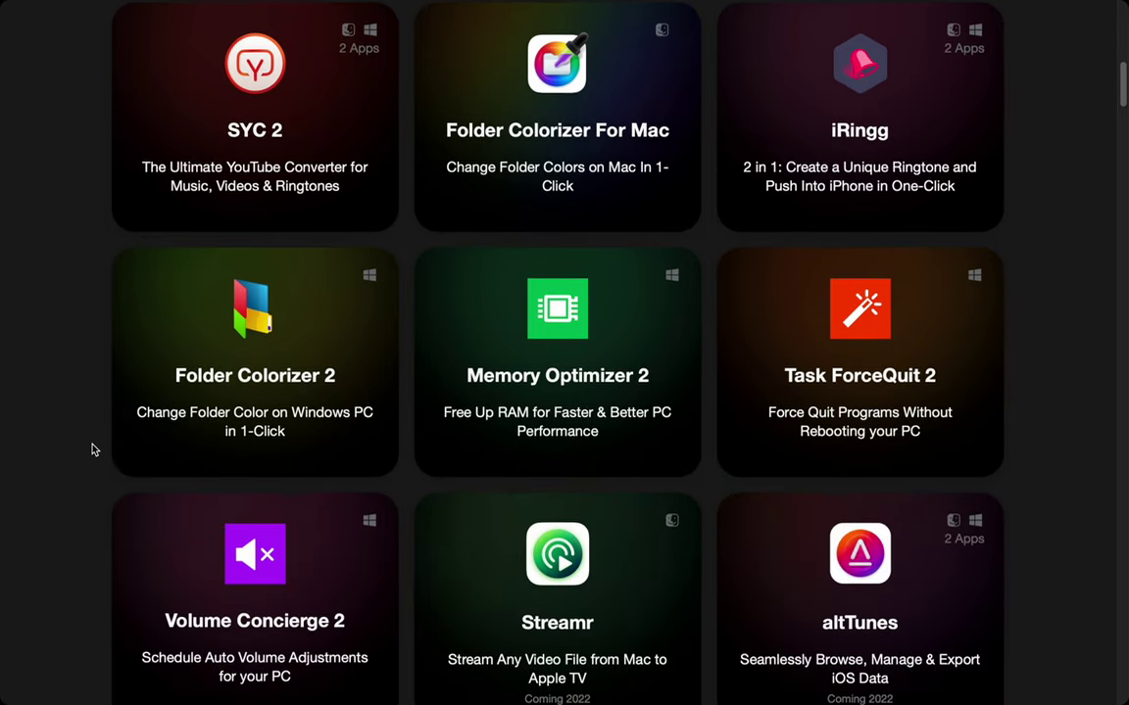